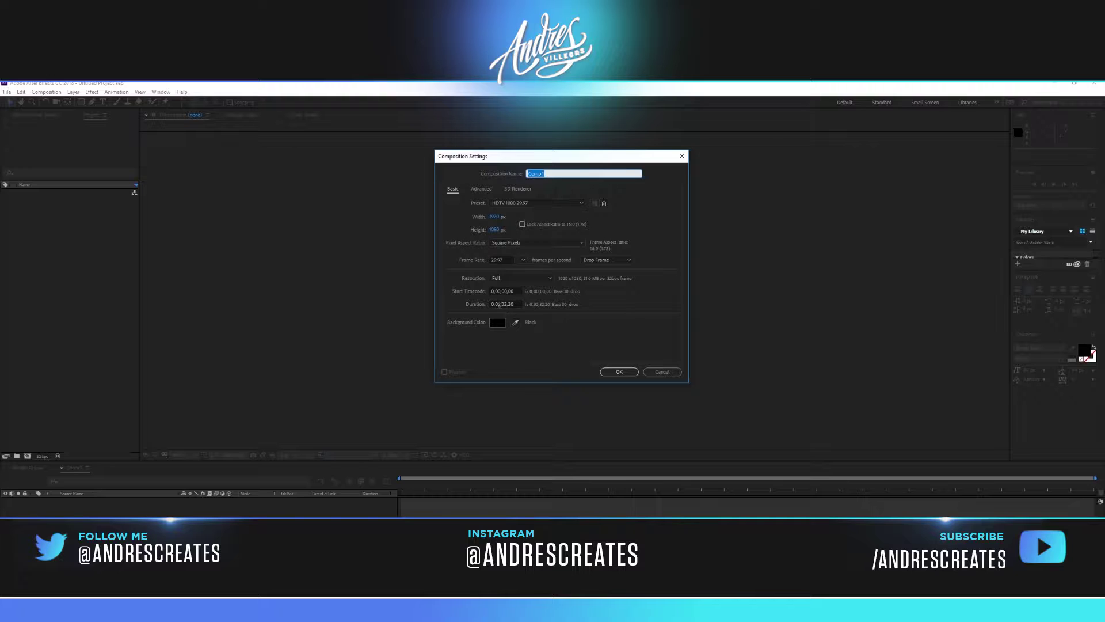
Create a composition named Transition_2secs with a duration of 2 seconds
text(0)
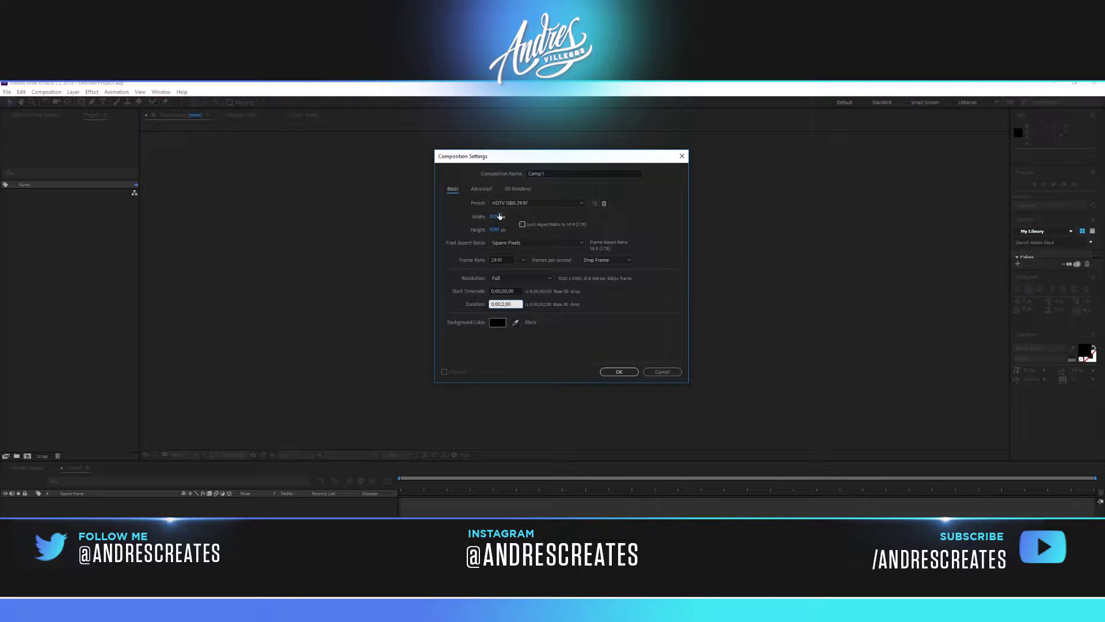
drag(576, 172, 444, 172)
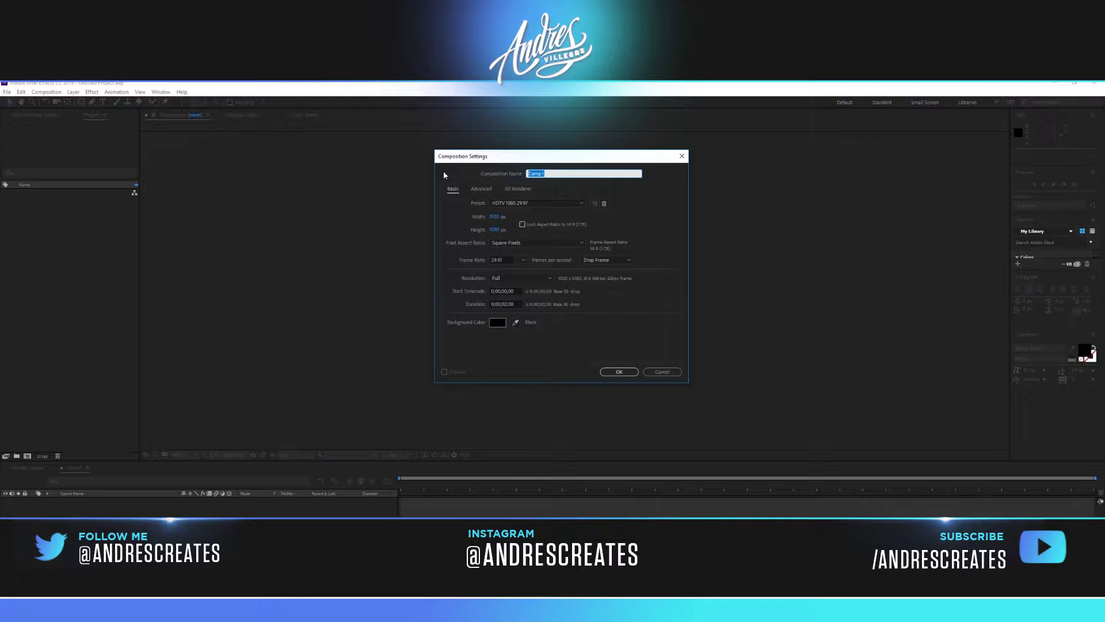
text(Transition_2secs)
key(Return)
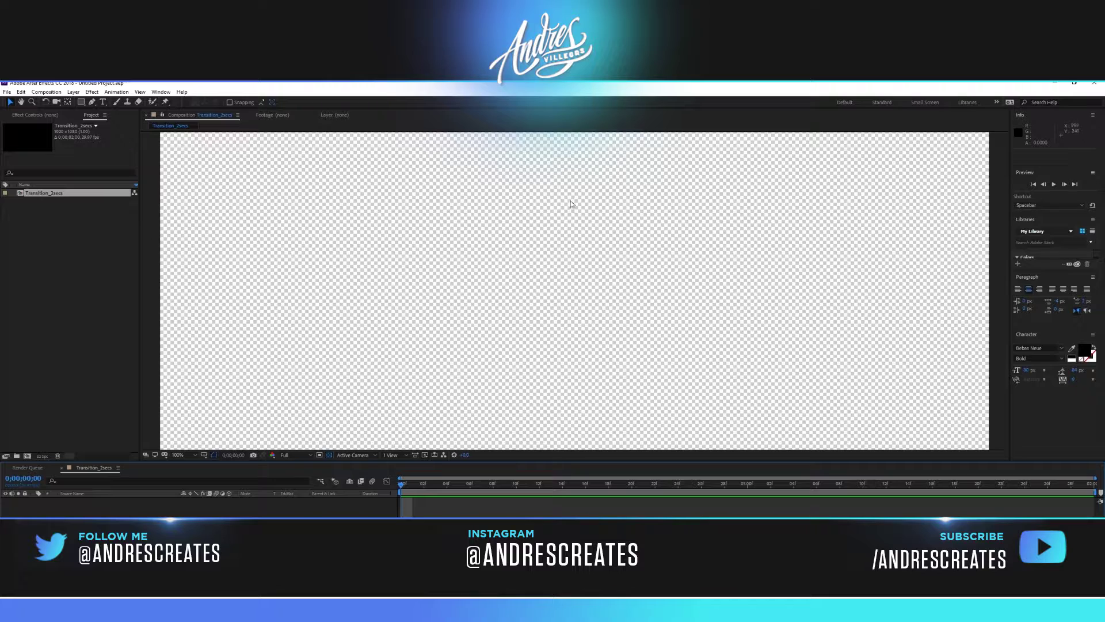
Enlarge the timeline area and add a comp-sized red solid layer
drag(477, 461, 483, 423)
click(73, 92)
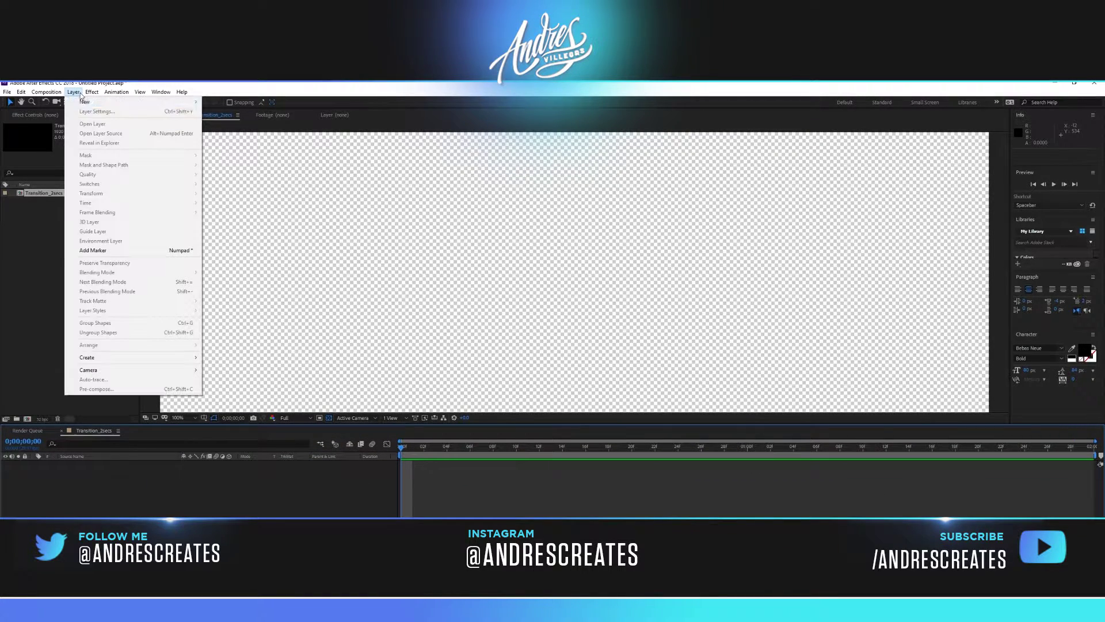
mouse_move(83, 102)
click(220, 111)
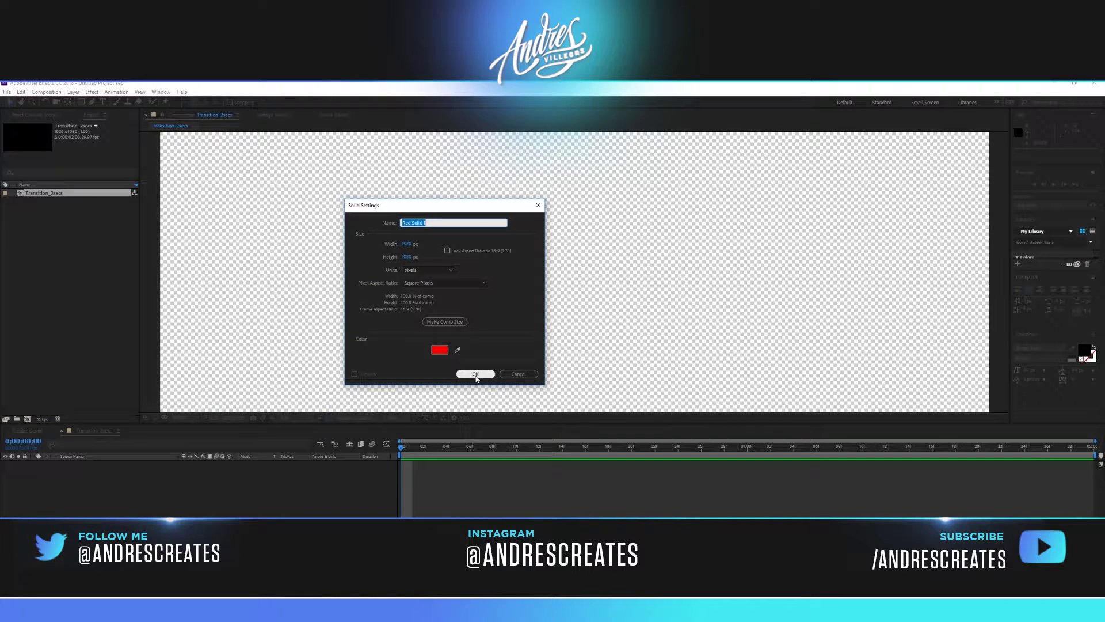
click(476, 374)
Add a second full-frame solid layer in near-white, colour FFFFFD
click(73, 91)
mouse_move(190, 102)
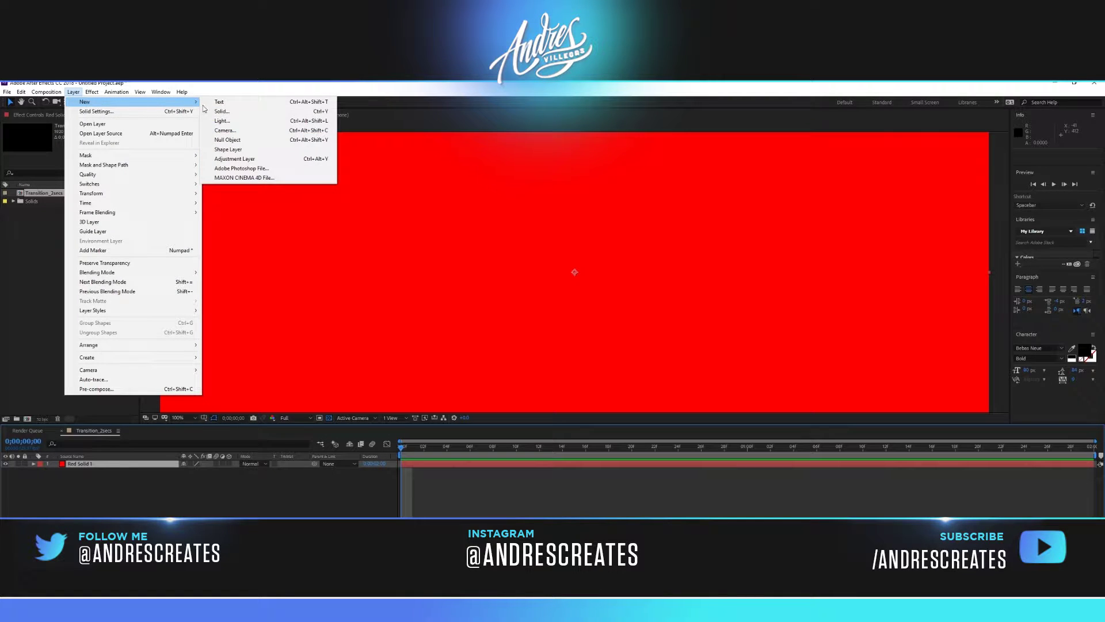
click(222, 111)
click(438, 350)
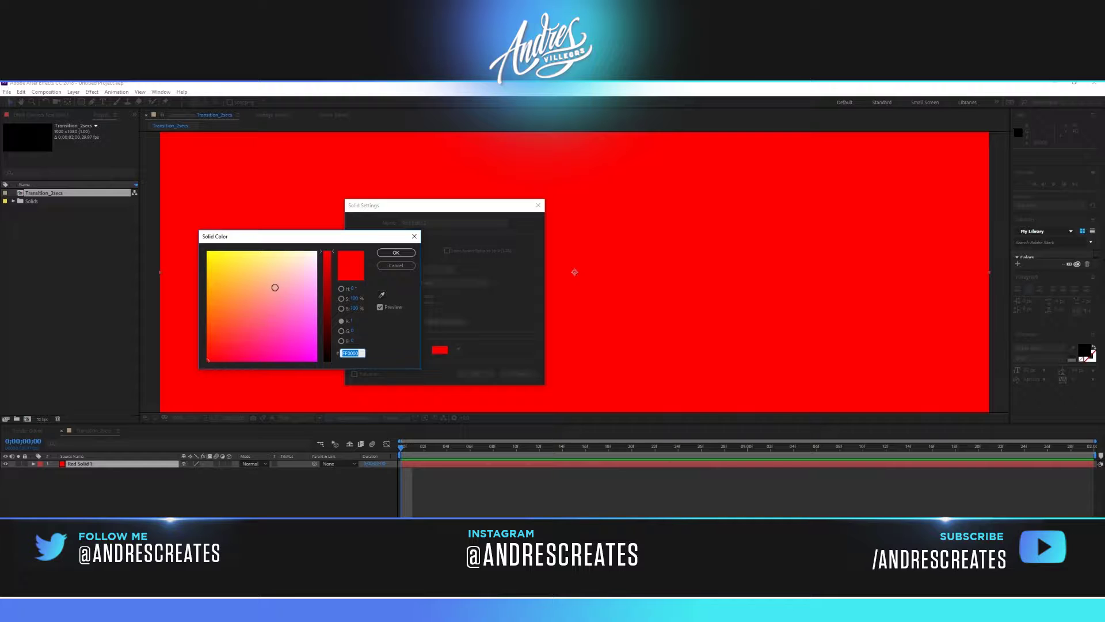
drag(274, 288, 316, 249)
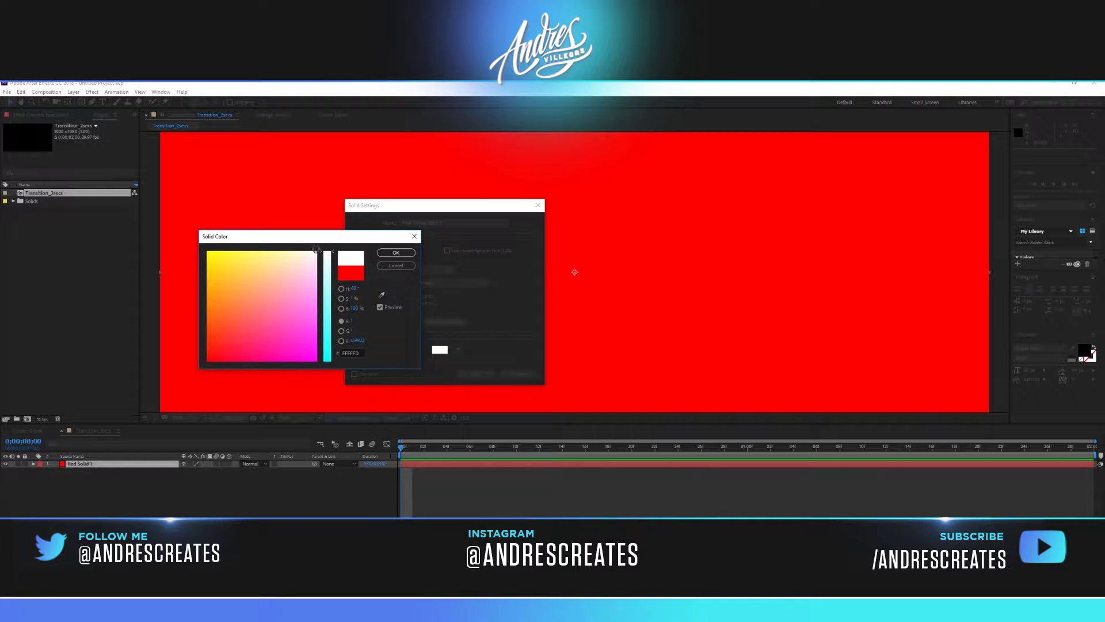
click(396, 252)
click(475, 374)
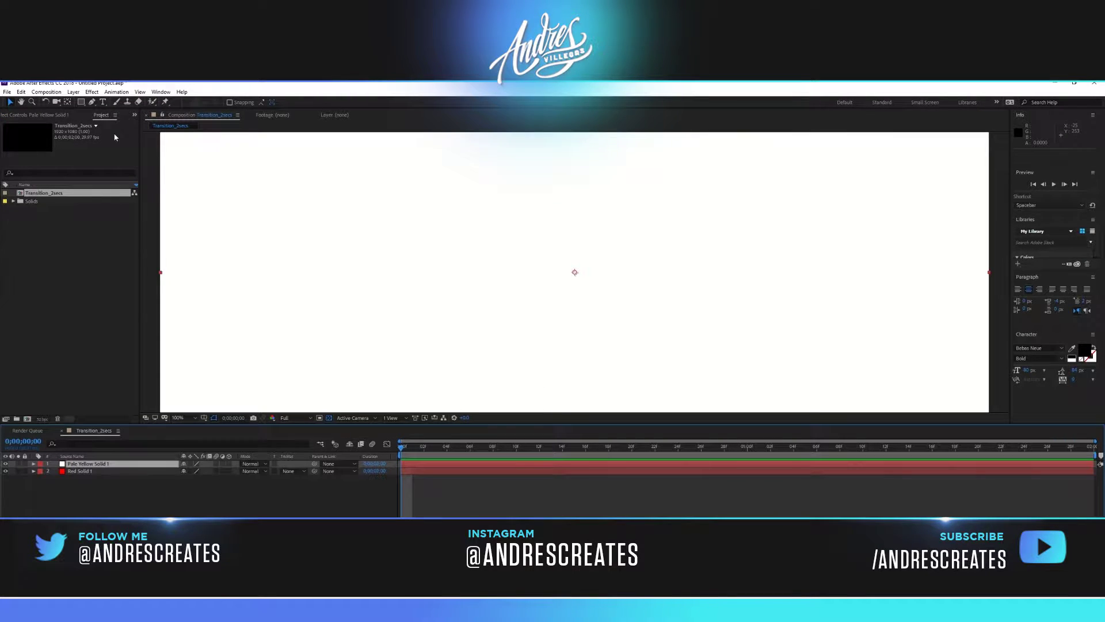
Add a third full-frame solid layer in black, colour 000000
click(74, 92)
mouse_move(86, 102)
click(221, 111)
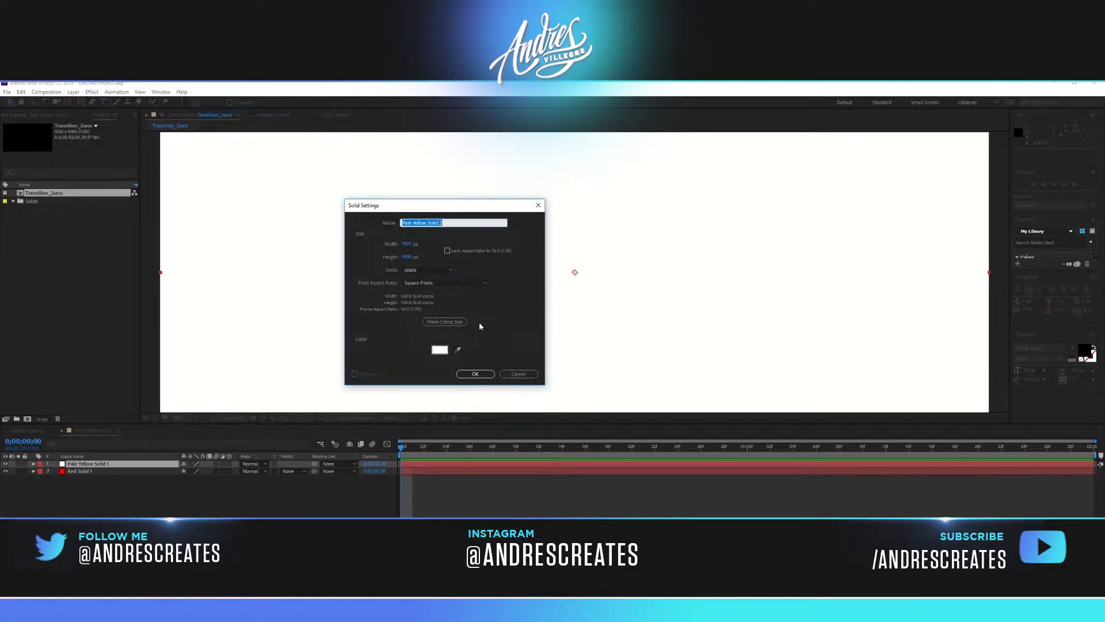
click(440, 349)
drag(309, 272, 185, 370)
drag(327, 346, 335, 377)
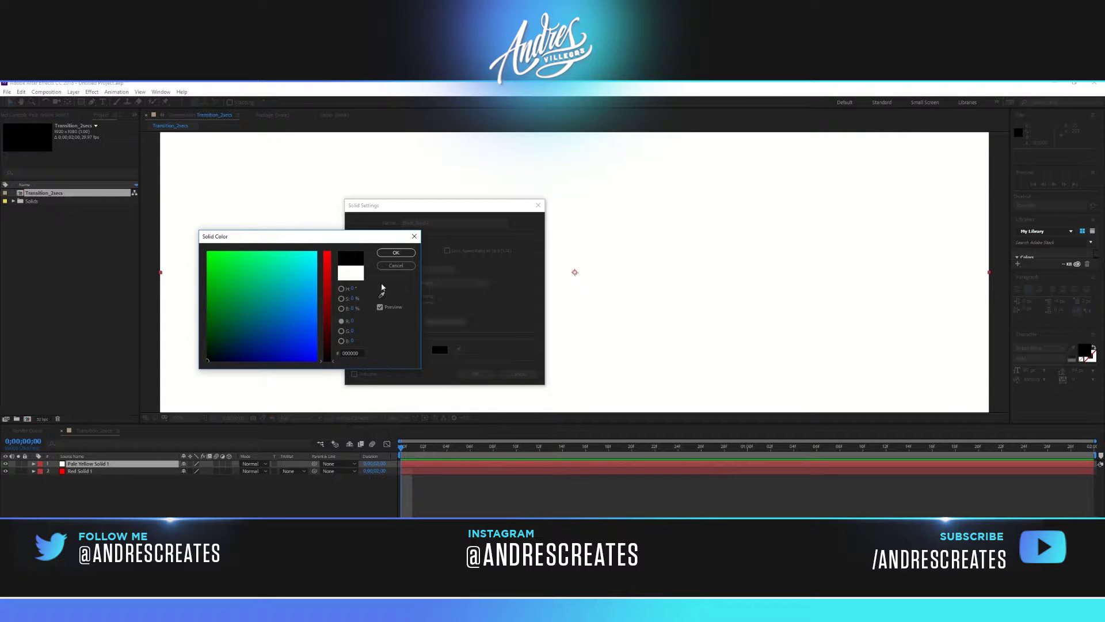
click(396, 253)
click(475, 374)
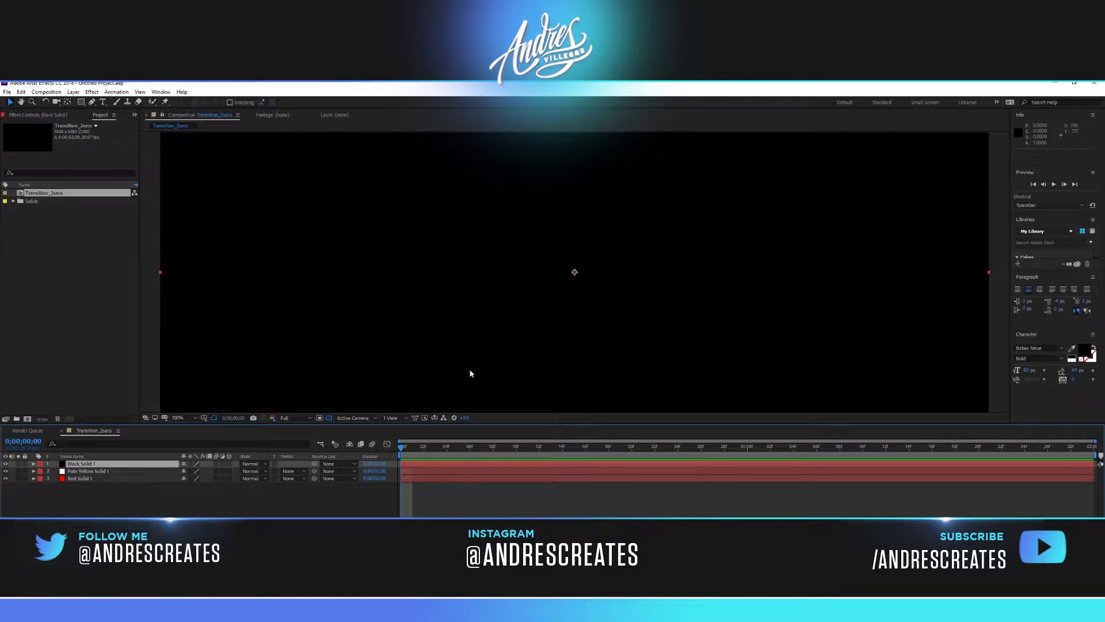
Add a null object above the three solid layers
click(431, 490)
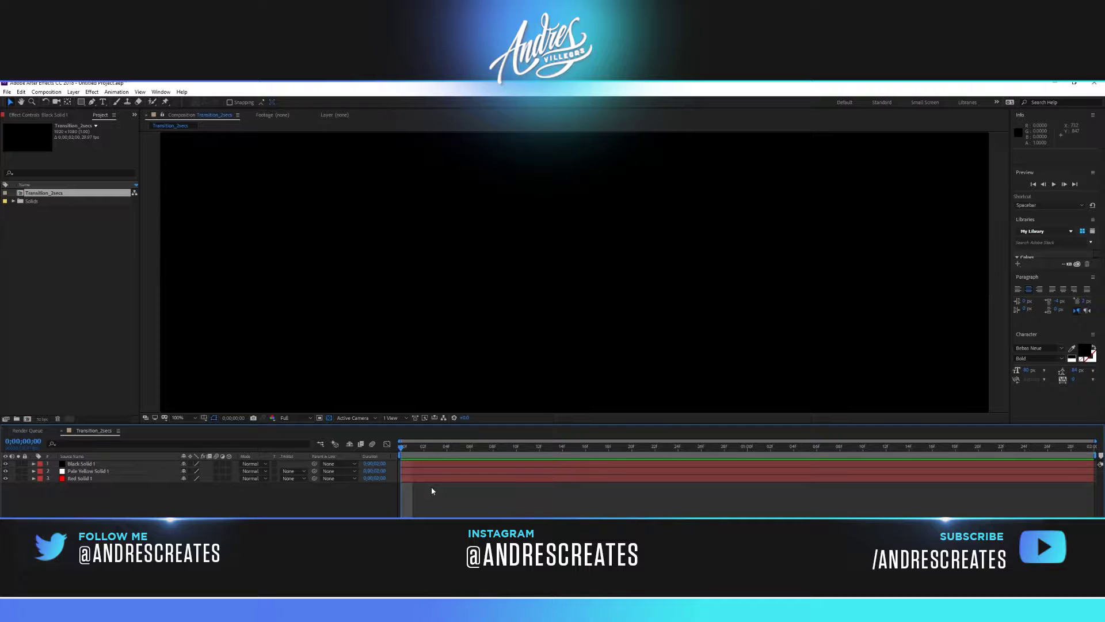
click(73, 92)
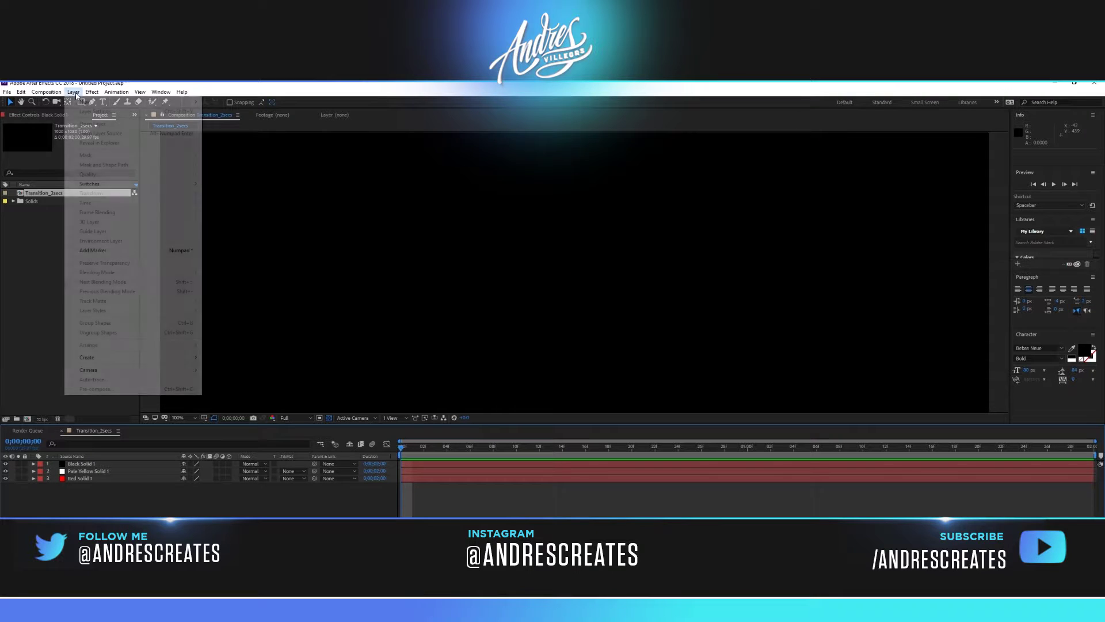
mouse_move(78, 102)
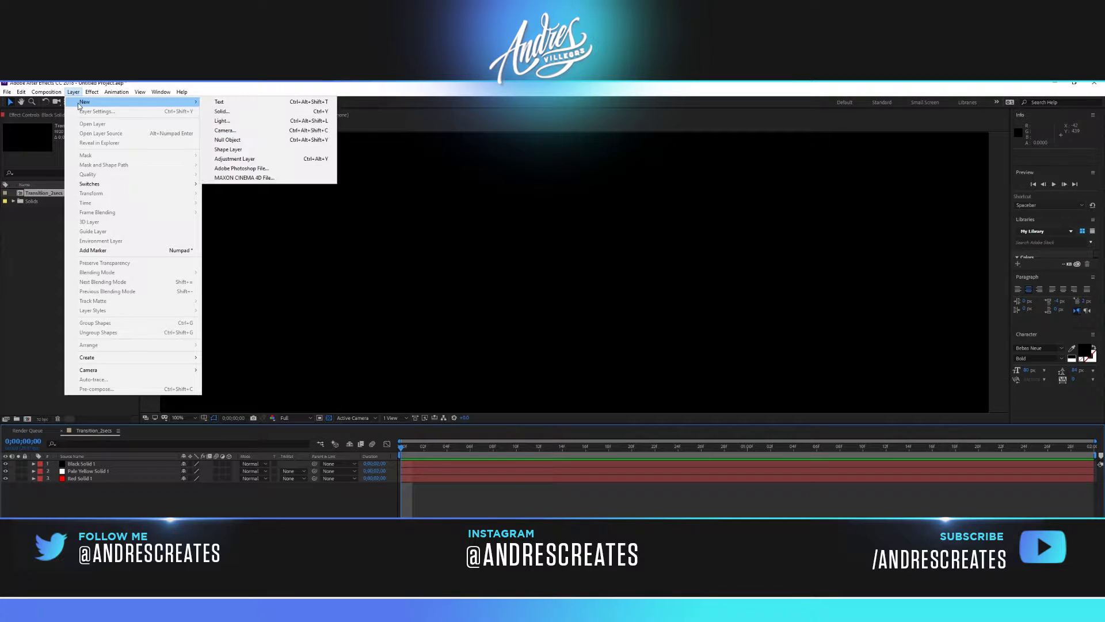
click(247, 139)
click(430, 496)
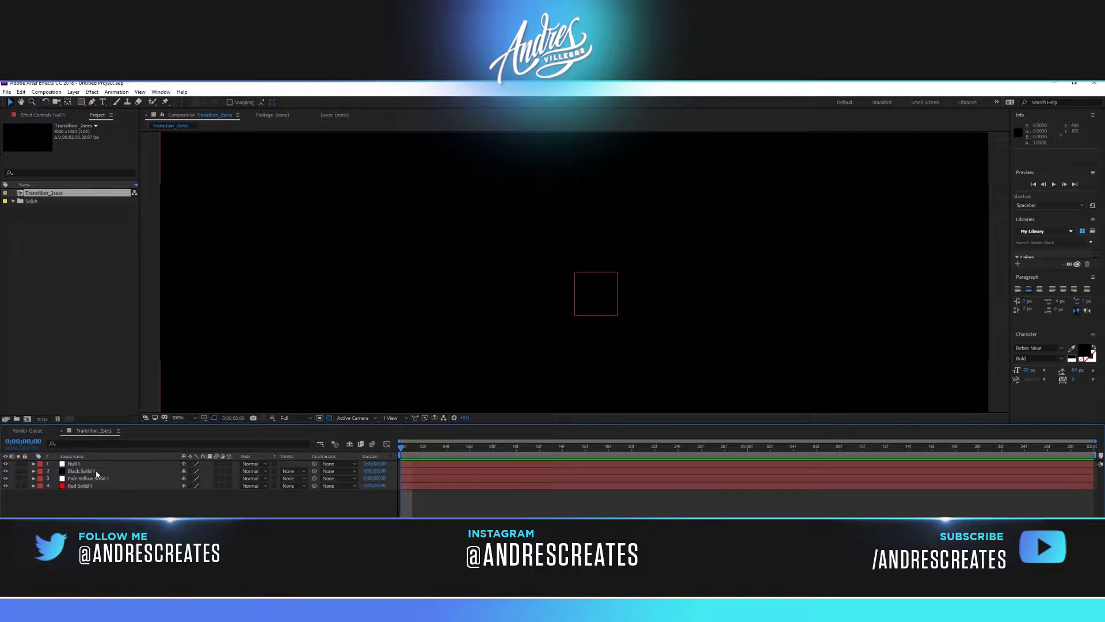
Shift the black solid's horizontal position right to about 2322 so it covers only the right part of the frame
click(96, 472)
click(103, 487)
click(90, 471)
click(87, 502)
click(94, 472)
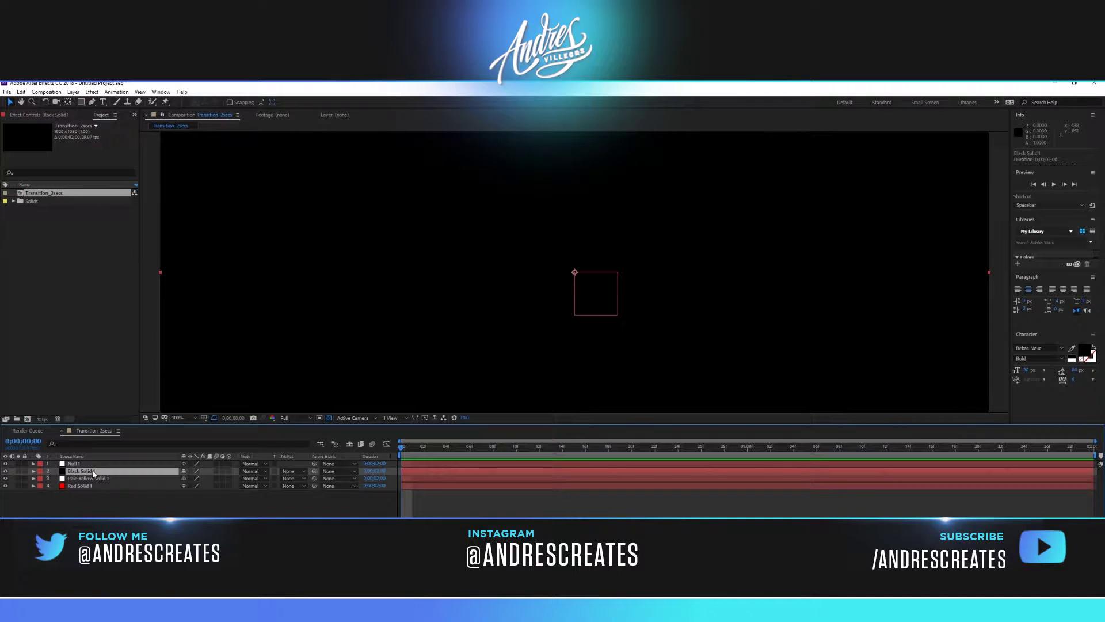
key(p)
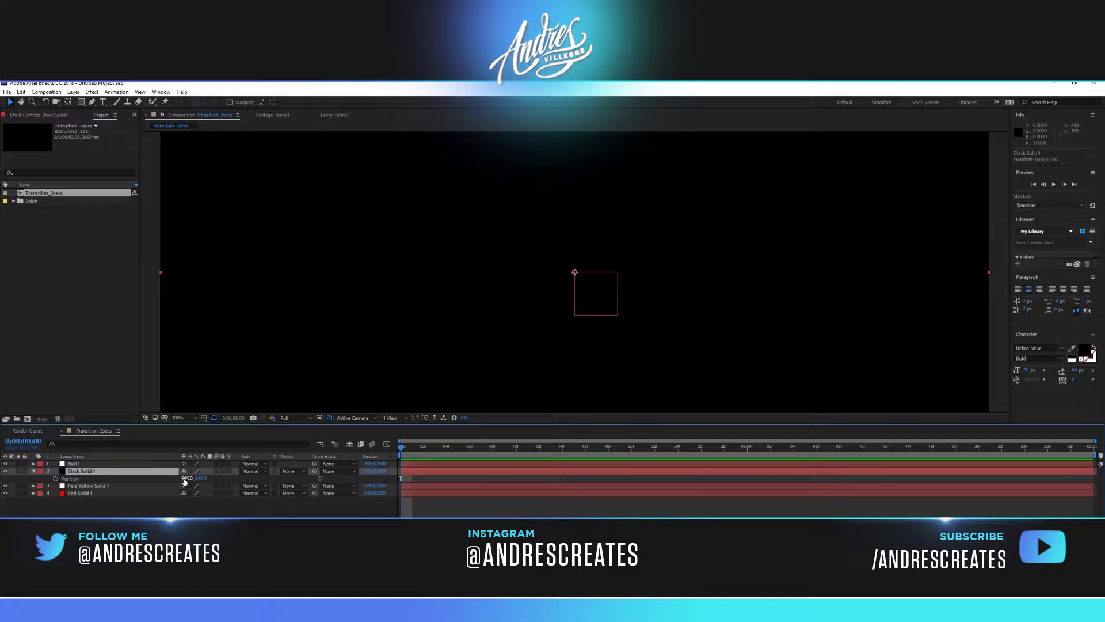
drag(185, 481, 944, 482)
drag(730, 446, 751, 447)
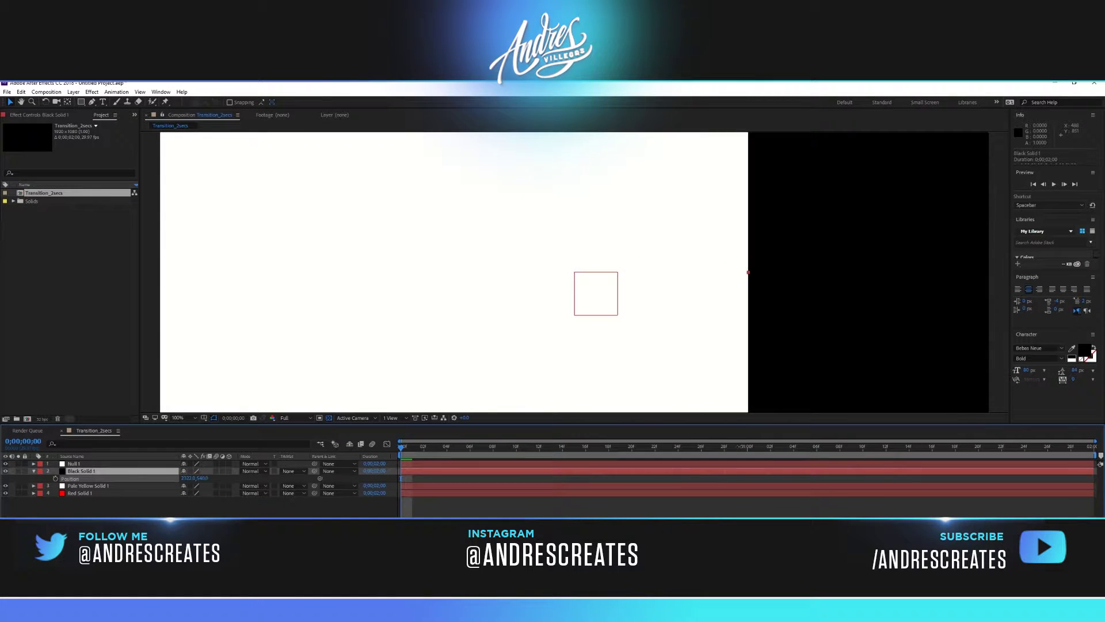
Fit the composition in the viewer and shift the near-white solid's horizontal position to about 1509, exposing a red strip at the left
click(186, 419)
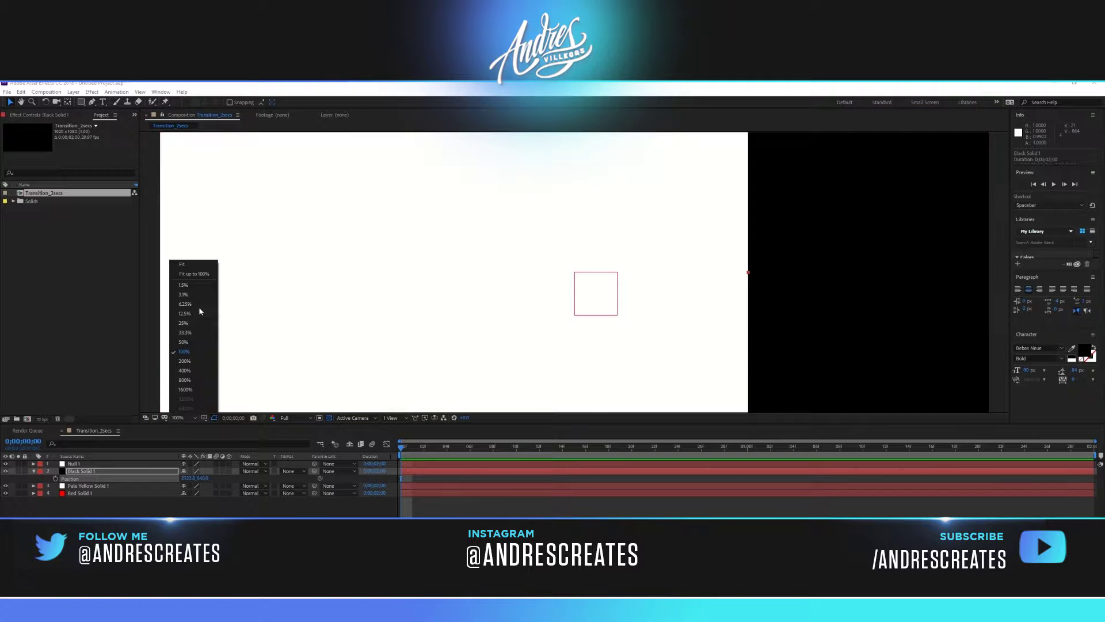
click(188, 267)
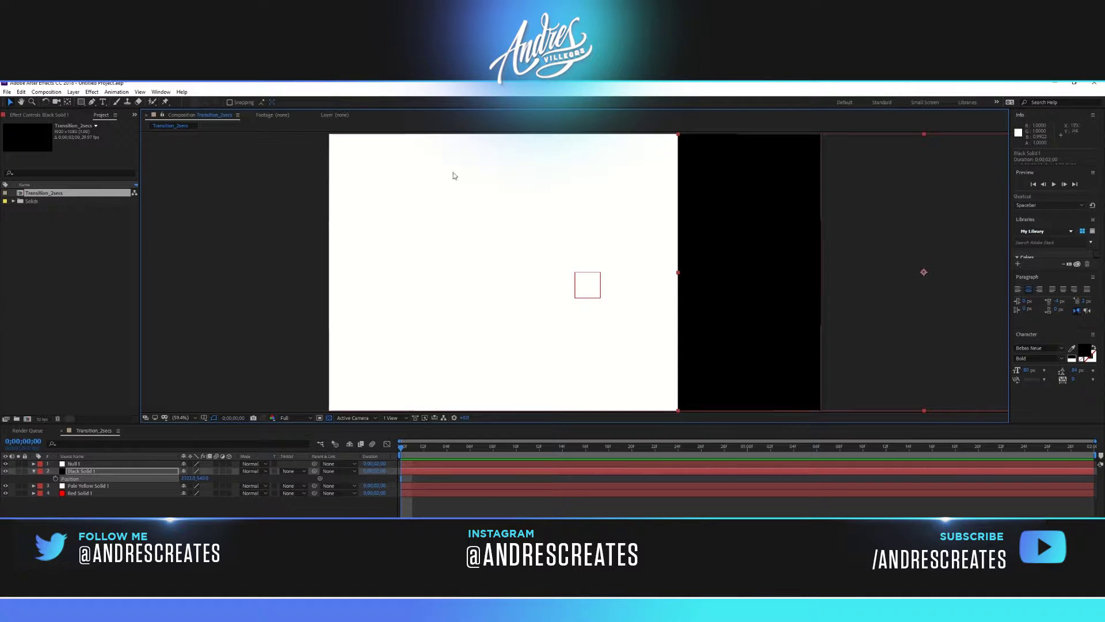
click(83, 486)
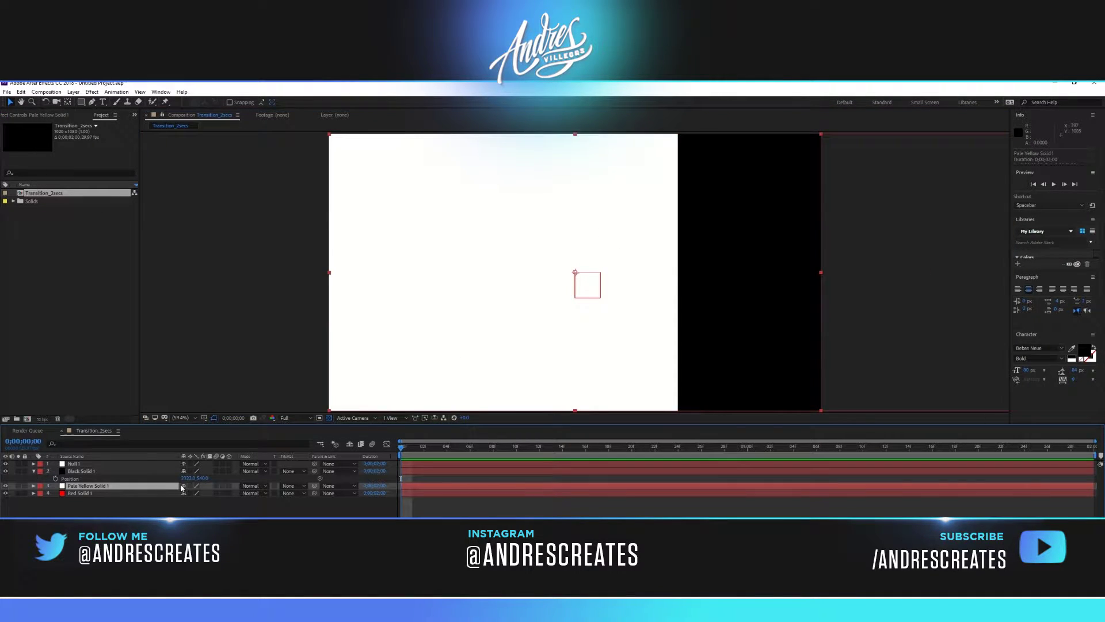
key(p)
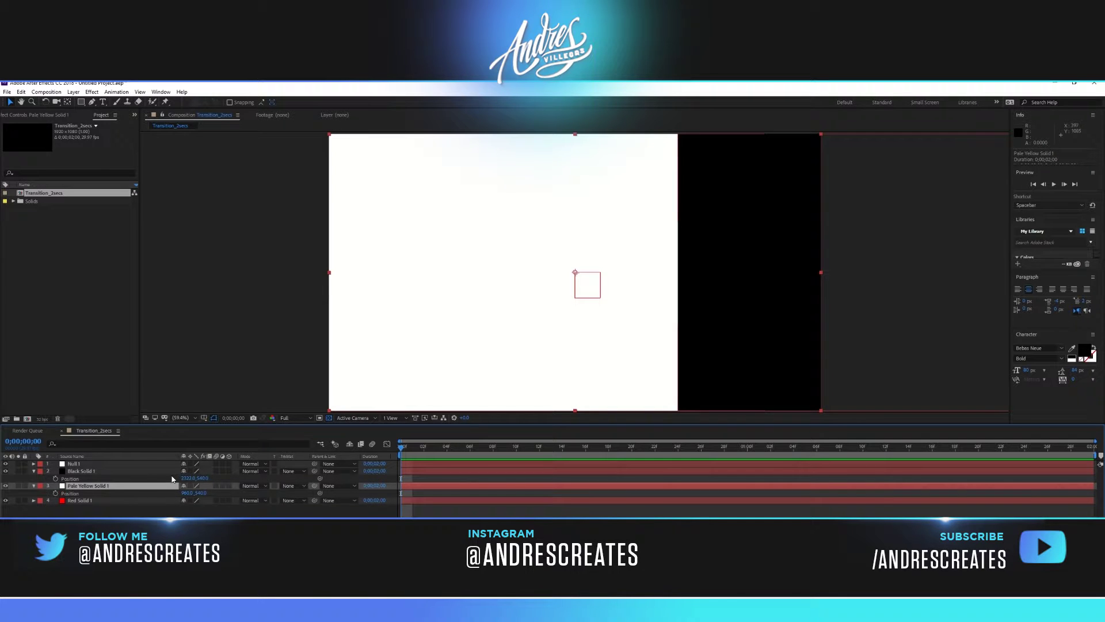
drag(186, 494, 425, 496)
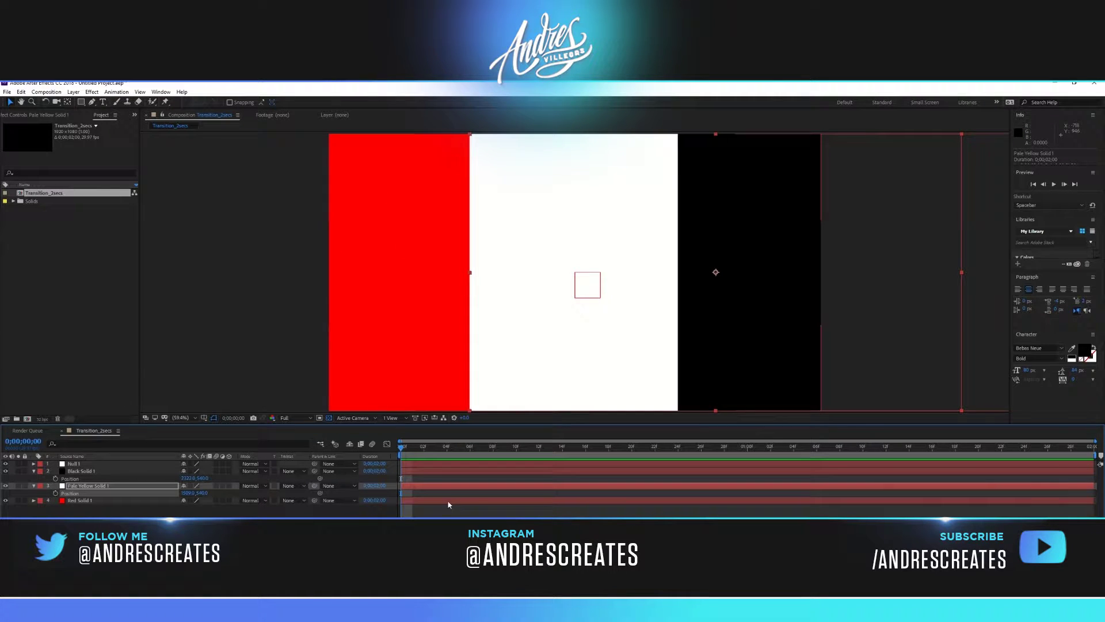
Parent the red, near-white and black solids to the null object
click(97, 501)
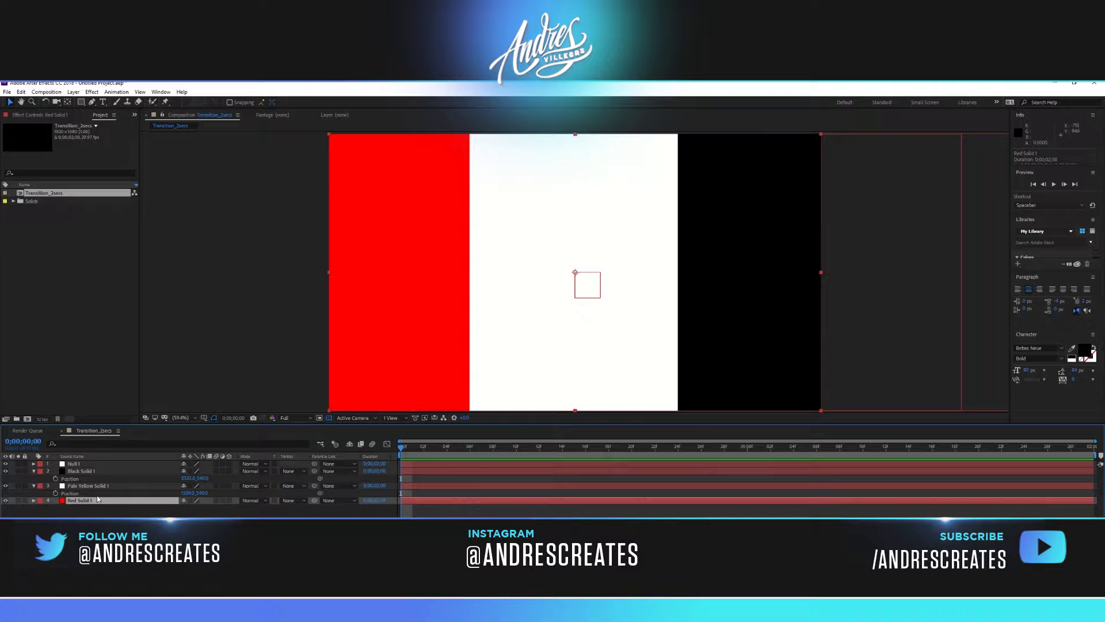
shift+click(83, 472)
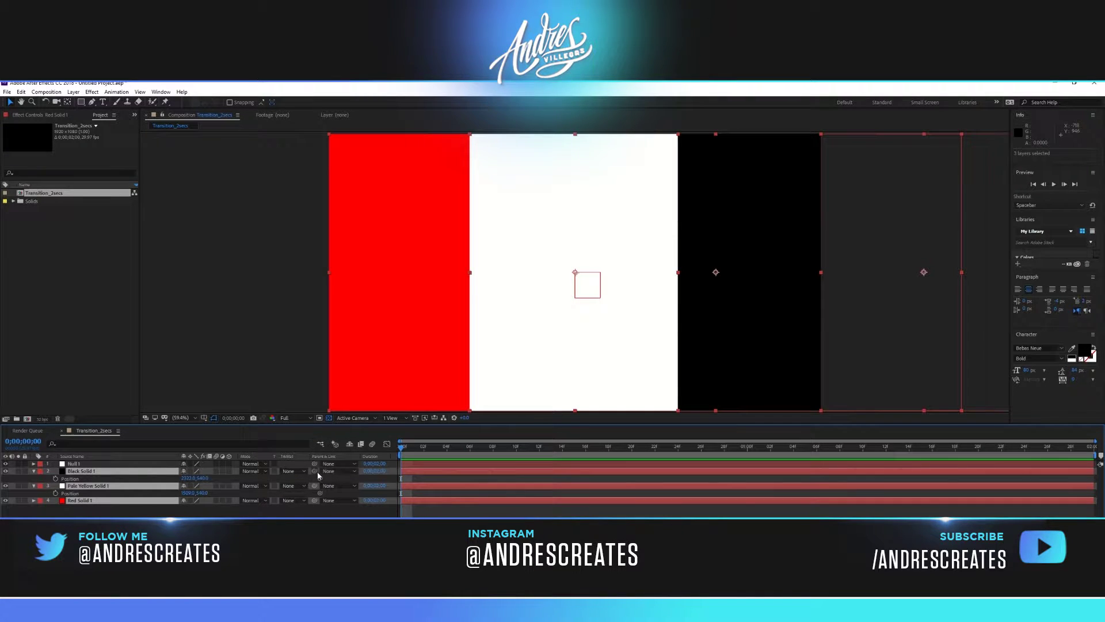
drag(314, 472, 143, 465)
Move the null right to about x 2880, taking the solids off-frame, and start keyframing its Position at time 0
click(144, 467)
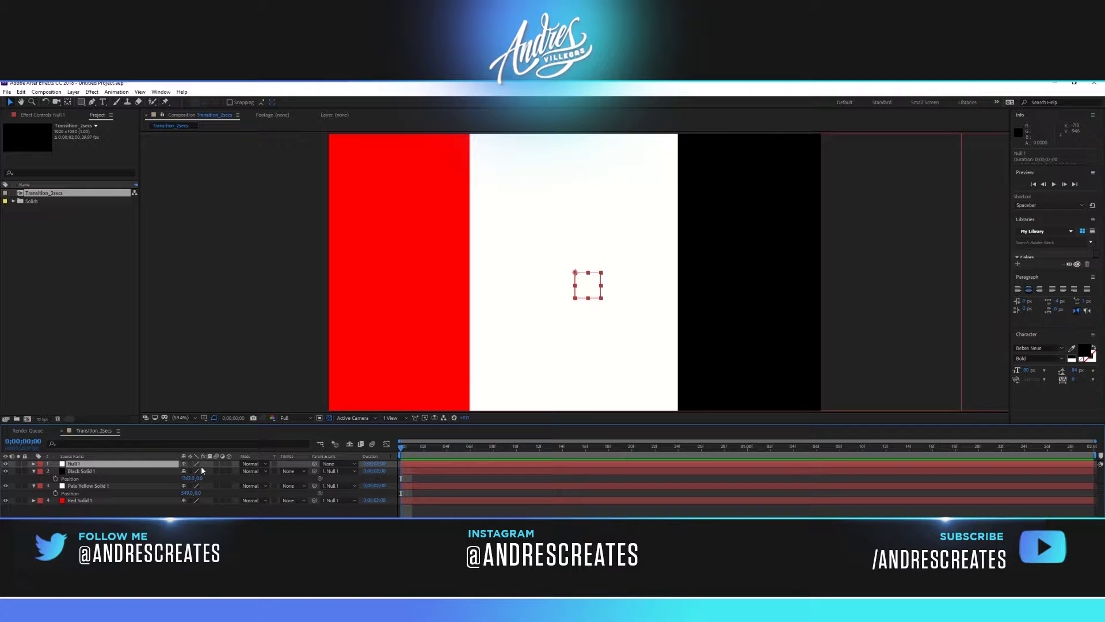
key(p)
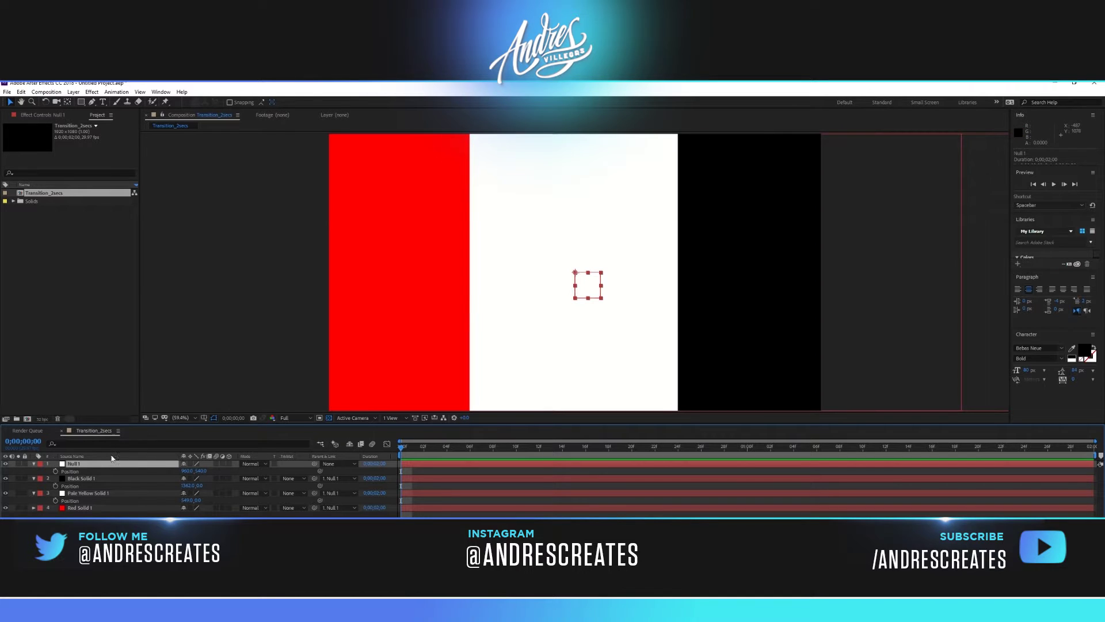
drag(185, 473, 959, 416)
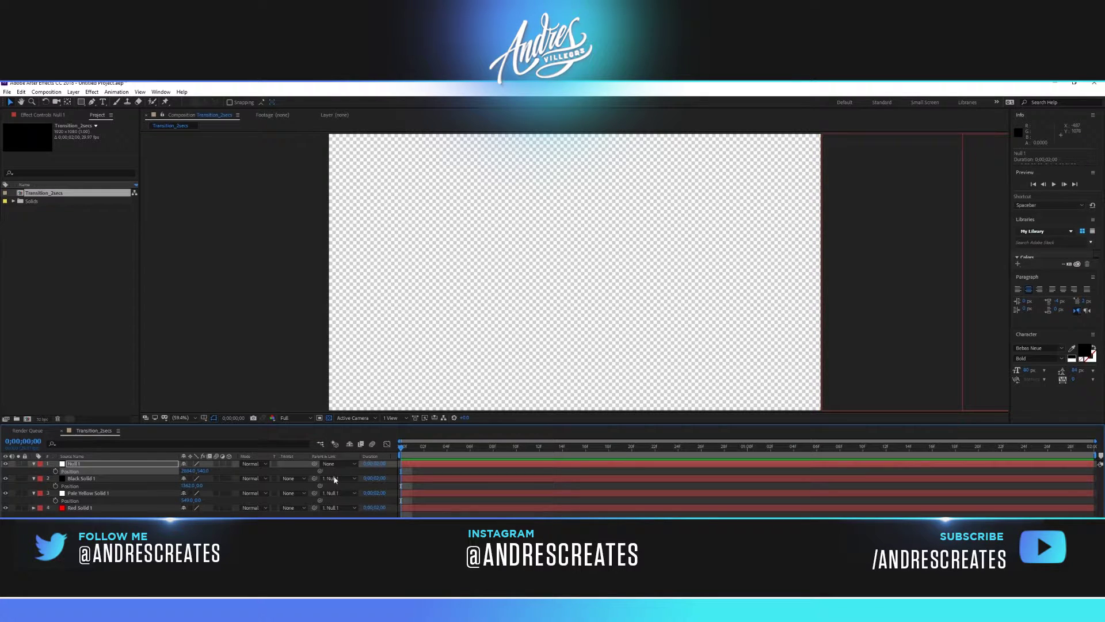
click(55, 471)
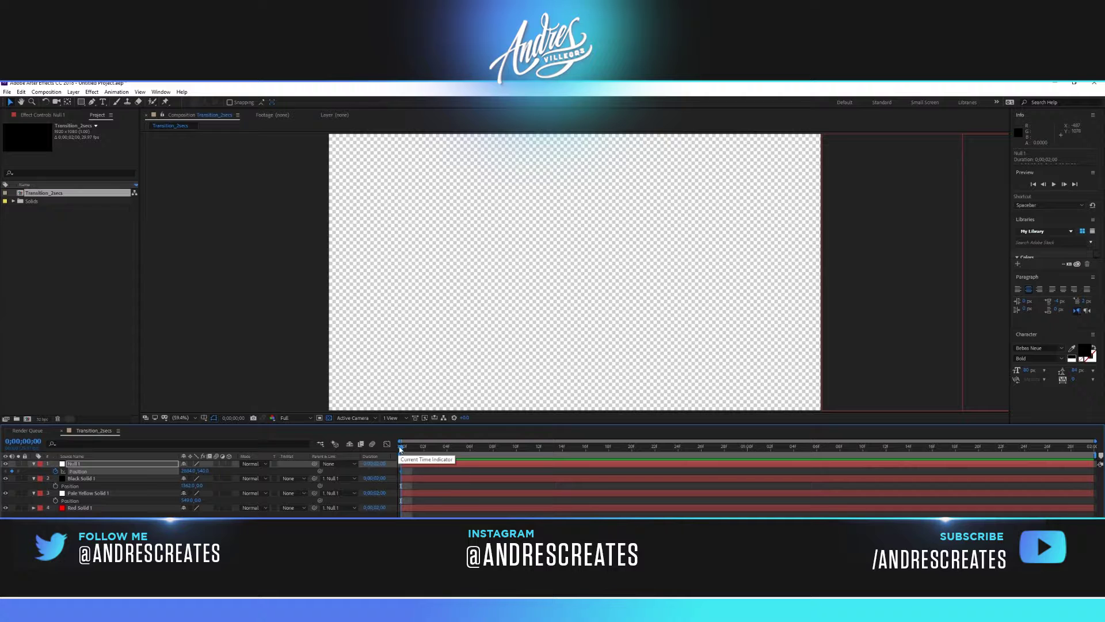
At 0;00;01;29, keyframe the null's horizontal position at about -2350, past the frame's left edge, and return to the first frame
drag(401, 446, 1093, 452)
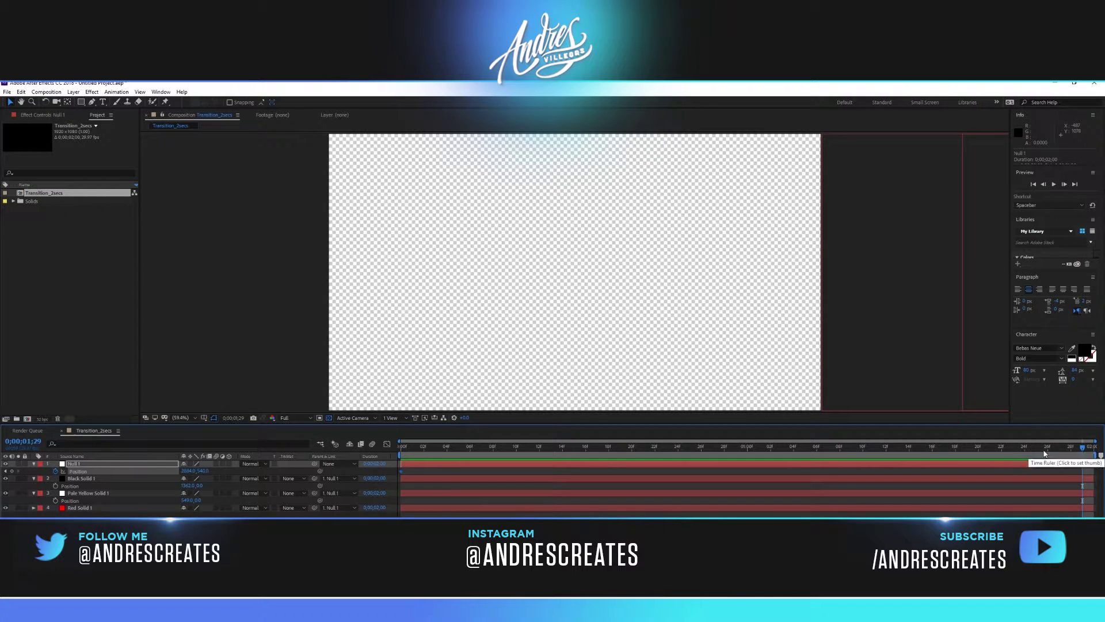
drag(190, 471, 1, 472)
drag(194, 471, 50, 472)
drag(193, 471, 144, 472)
click(190, 471)
click(190, 471)
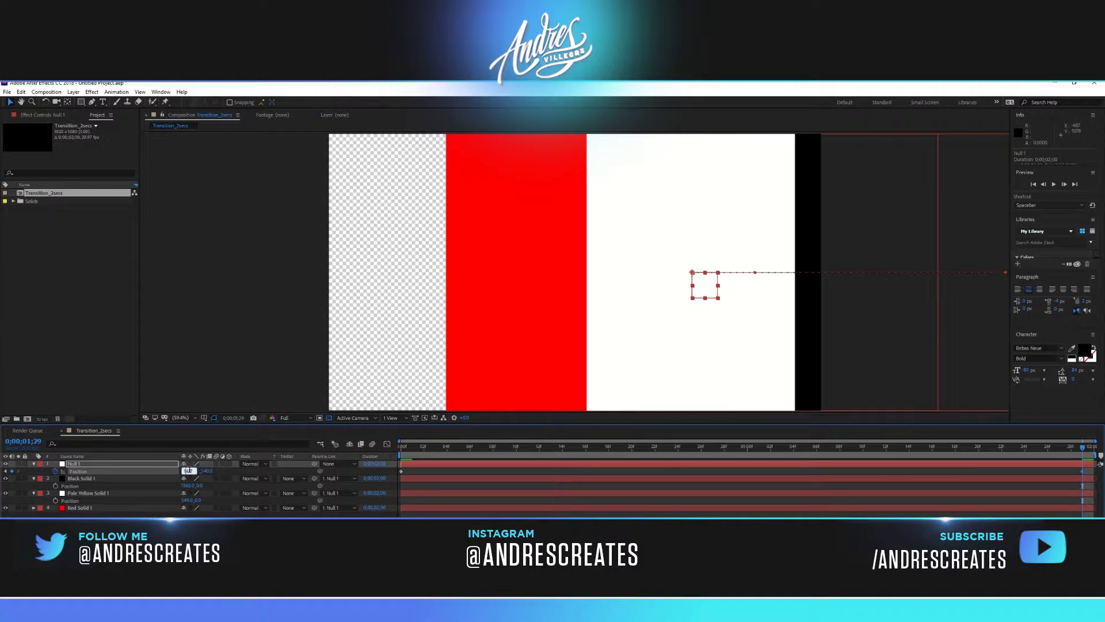
text(-)
key(Return)
drag(190, 472, 3, 472)
drag(191, 472, 3, 473)
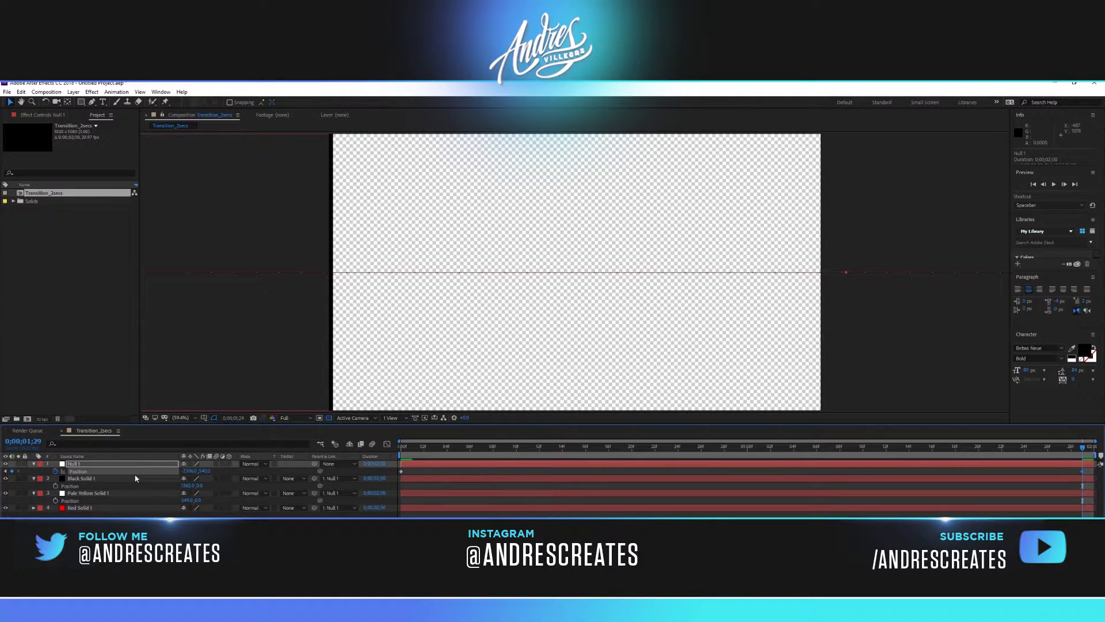
drag(192, 472, 165, 472)
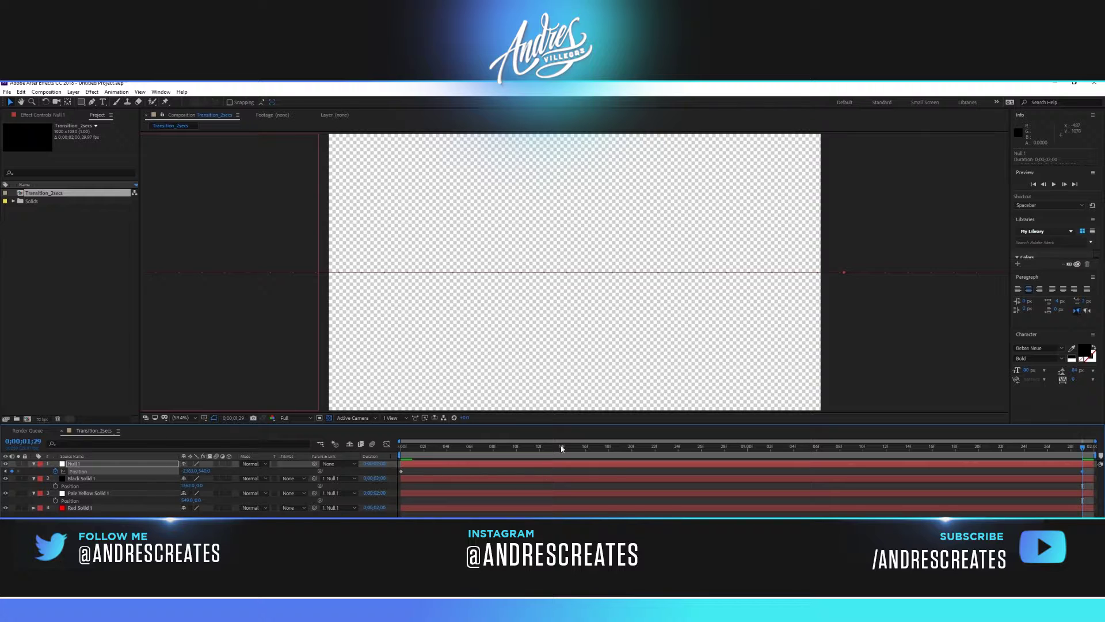
key(Home)
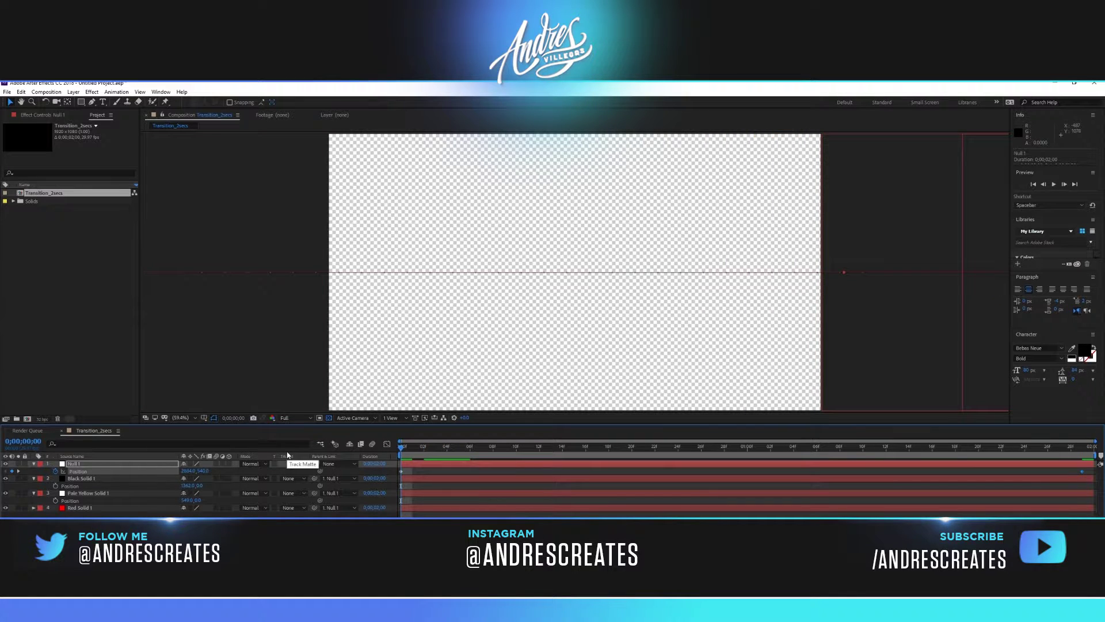
At 0;00;00;24, shift the black solid's horizontal position to about 1606 and the near-white solid's to about 869, and preview the transition
key(space)
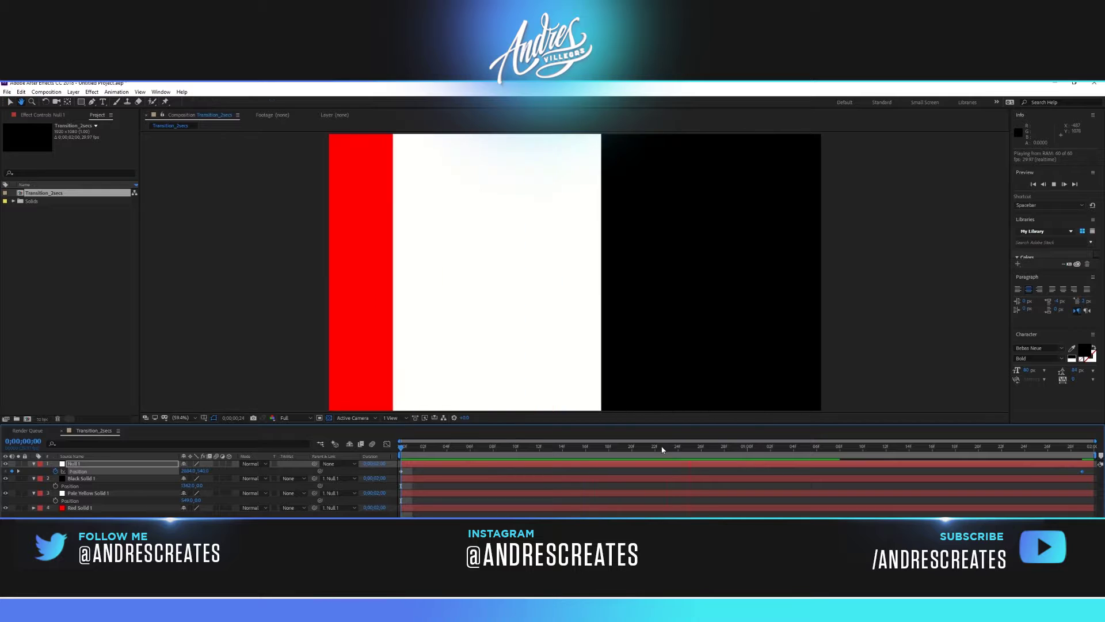
key(space)
drag(552, 456, 678, 452)
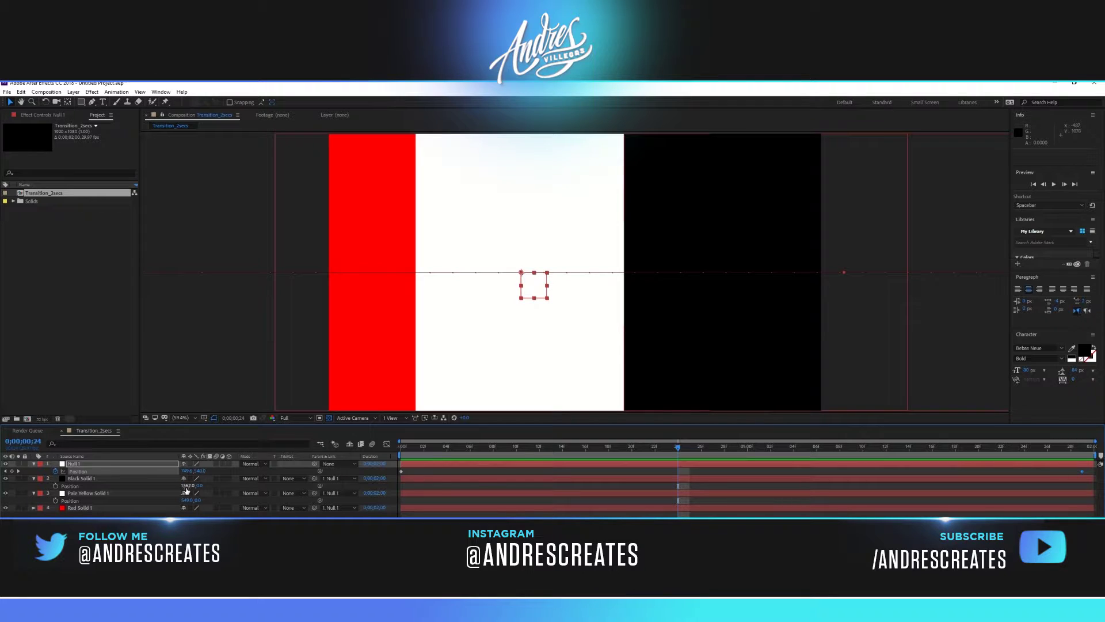
drag(186, 490, 281, 492)
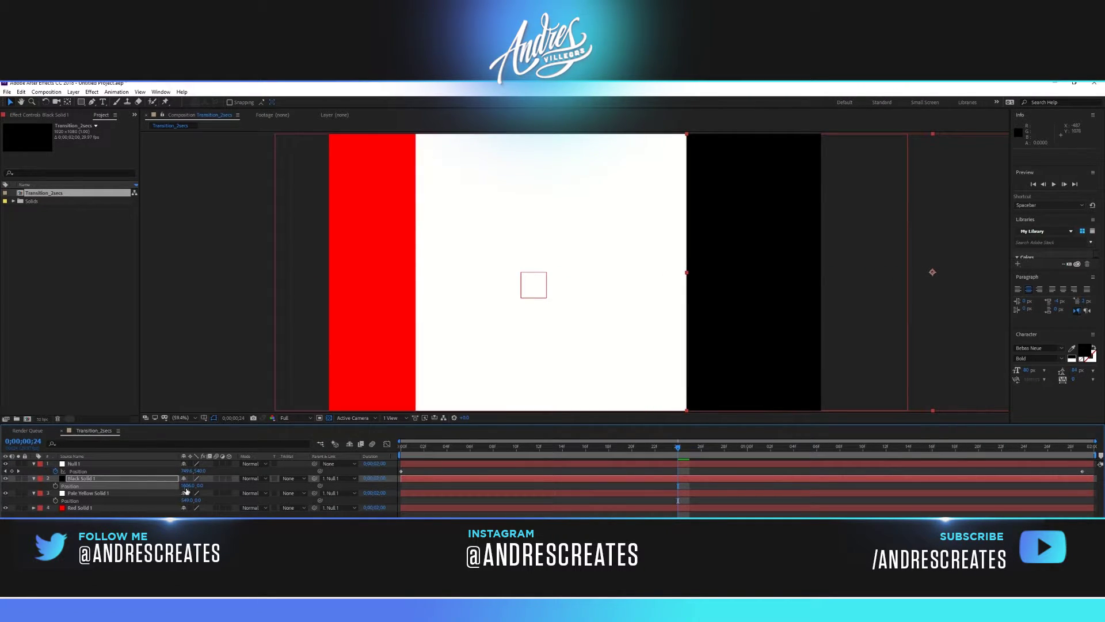
drag(190, 501, 321, 499)
drag(455, 447, 306, 461)
key(space)
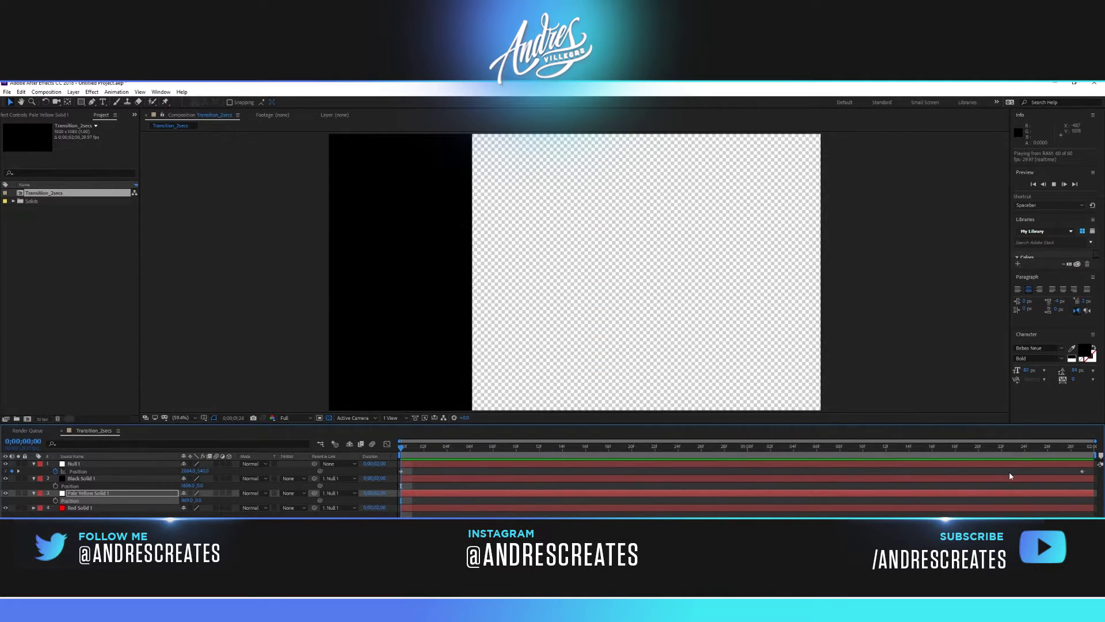
Apply Easy Ease Out to the null's first Position keyframe at 0;00;00;00
click(1083, 471)
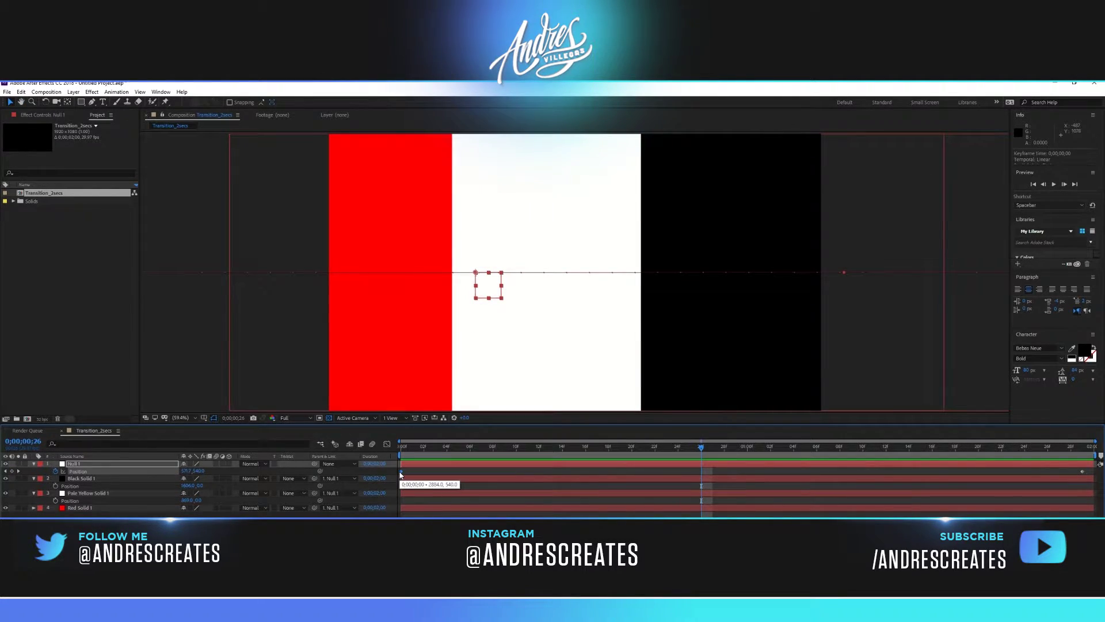
right_click(401, 474)
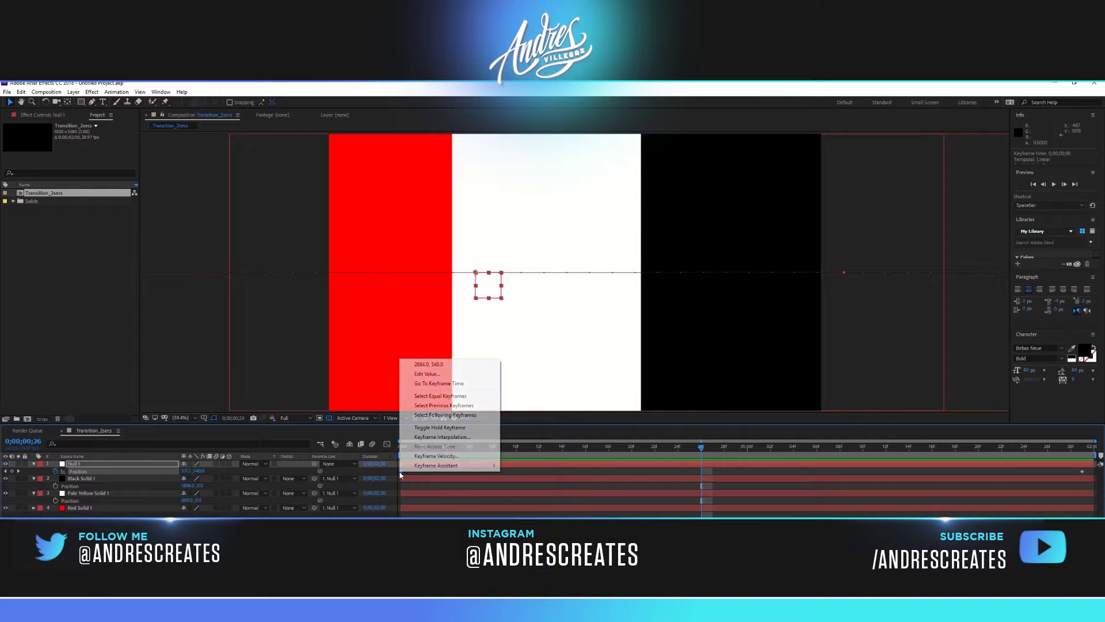
mouse_move(426, 468)
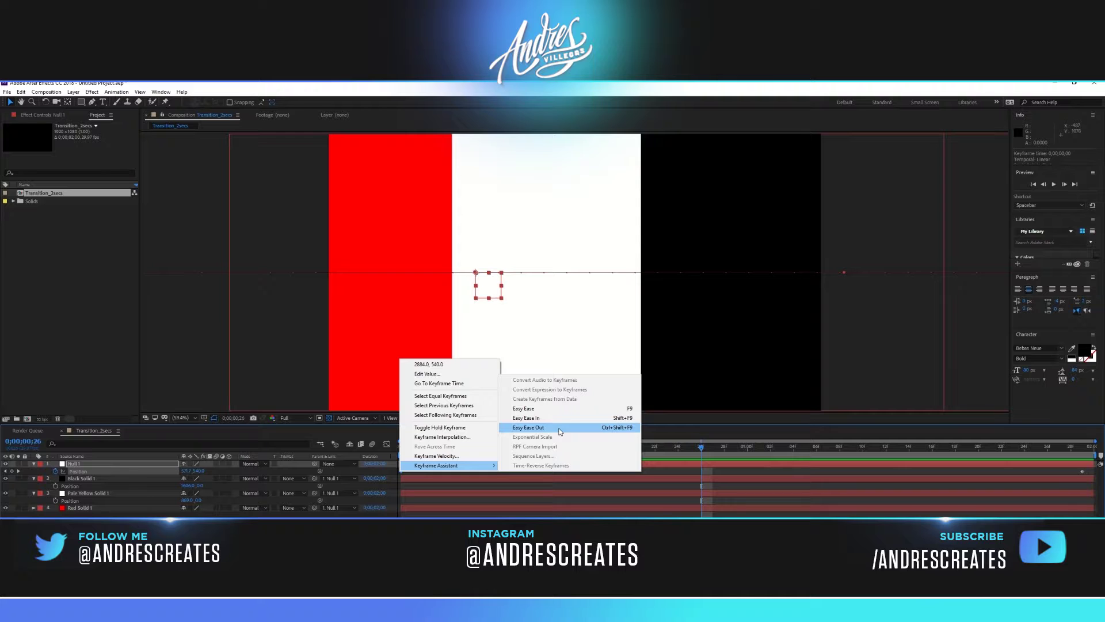
click(560, 430)
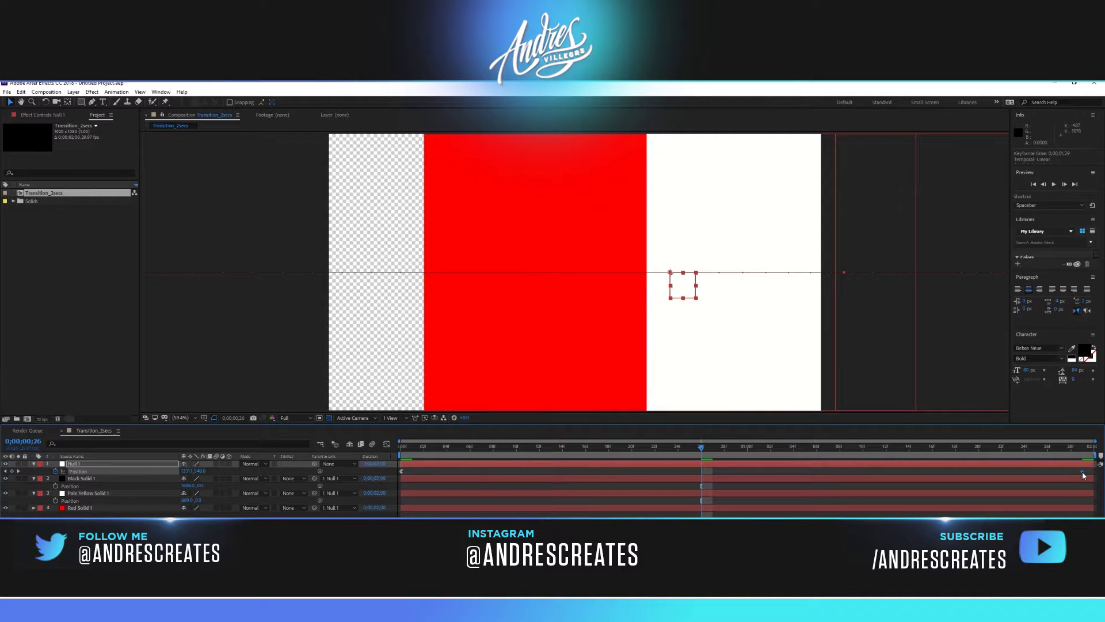
Apply Easy Ease In to the null's Position keyframe at 0;00;01;29 and preview the eased motion
right_click(1082, 473)
mouse_move(1084, 470)
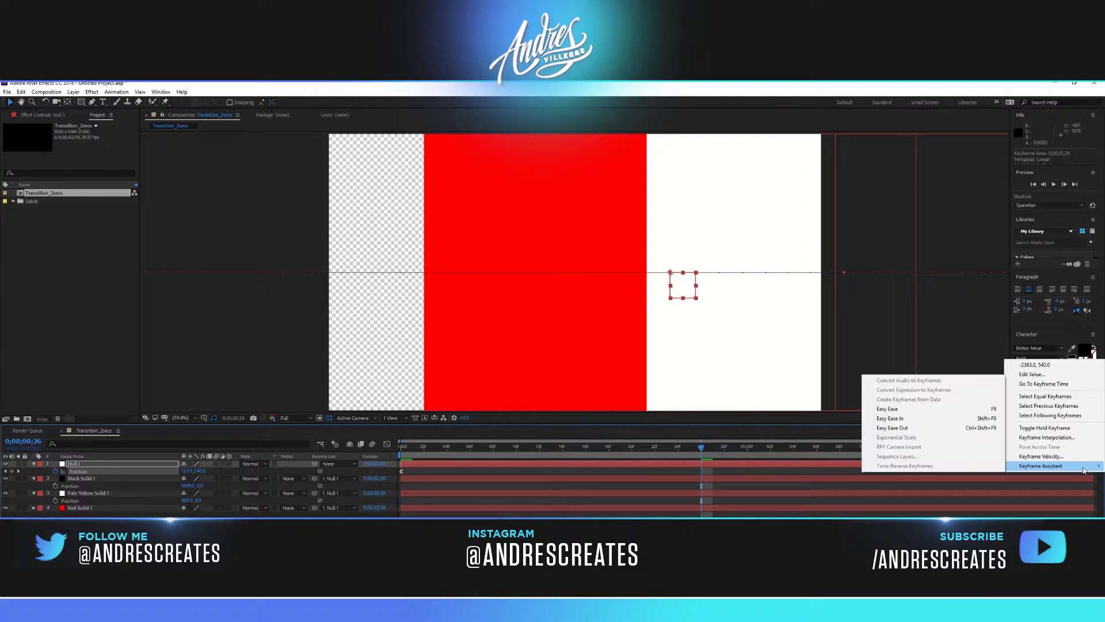
click(955, 420)
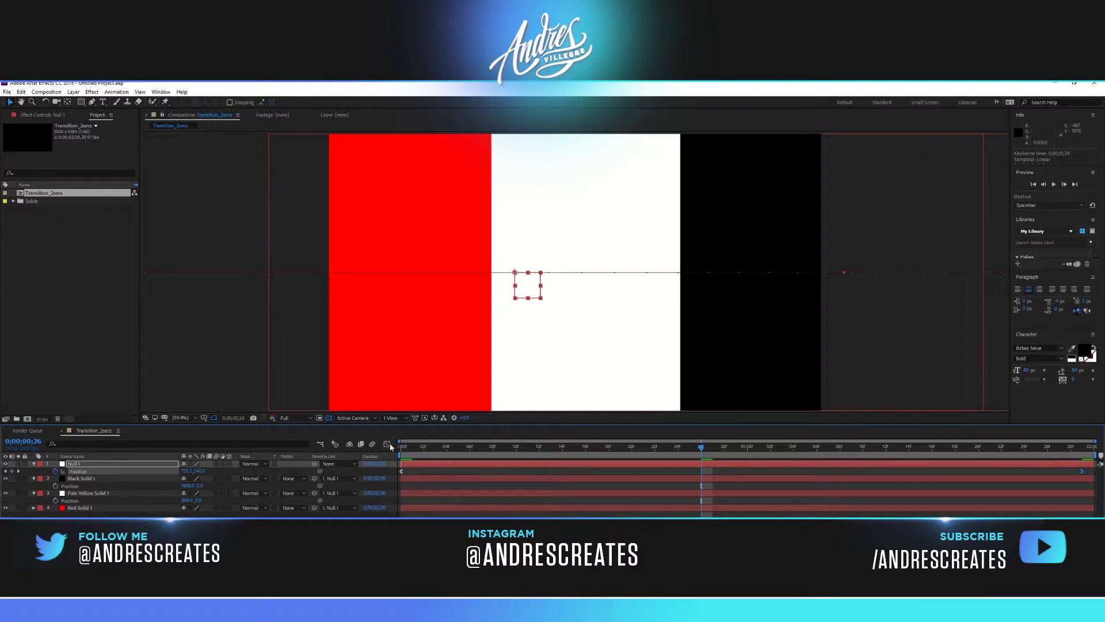
key(space)
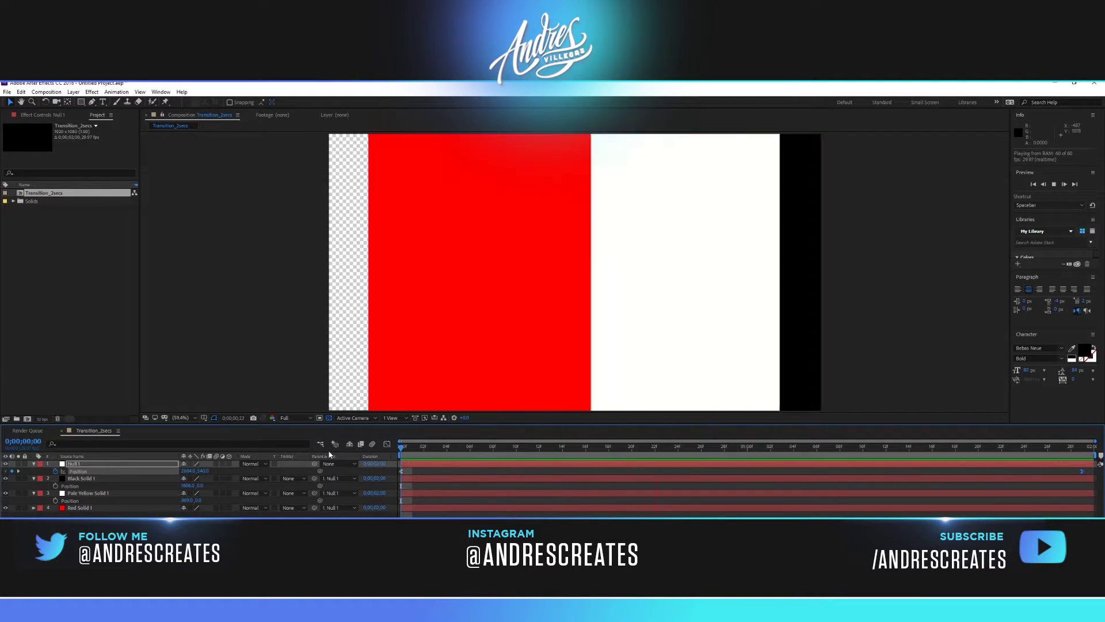
key(space)
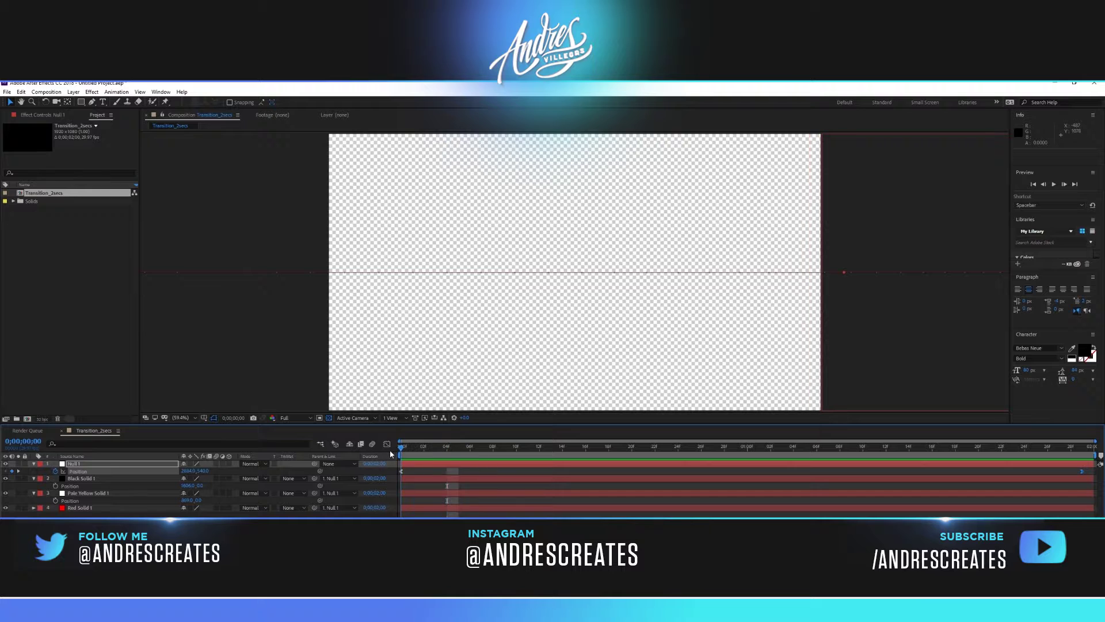
In the Graph Editor, lengthen the ease handles of both null Position keyframes so the speed curve peaks steeply near the middle
click(386, 446)
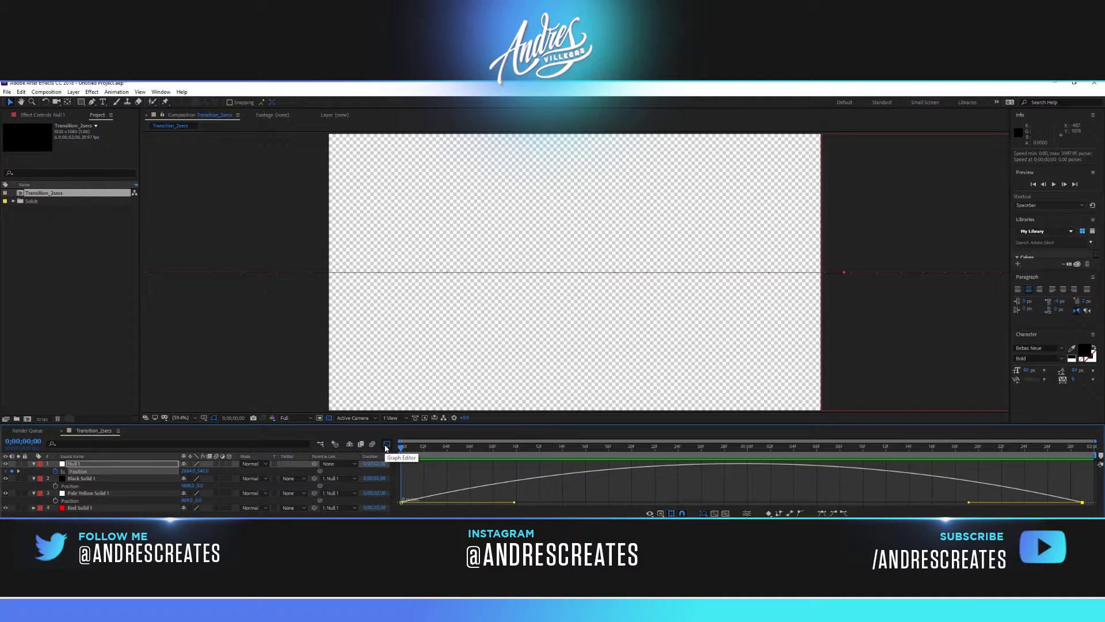
drag(514, 503, 580, 505)
drag(968, 503, 896, 504)
drag(482, 423, 483, 397)
drag(896, 500, 885, 503)
drag(580, 501, 612, 501)
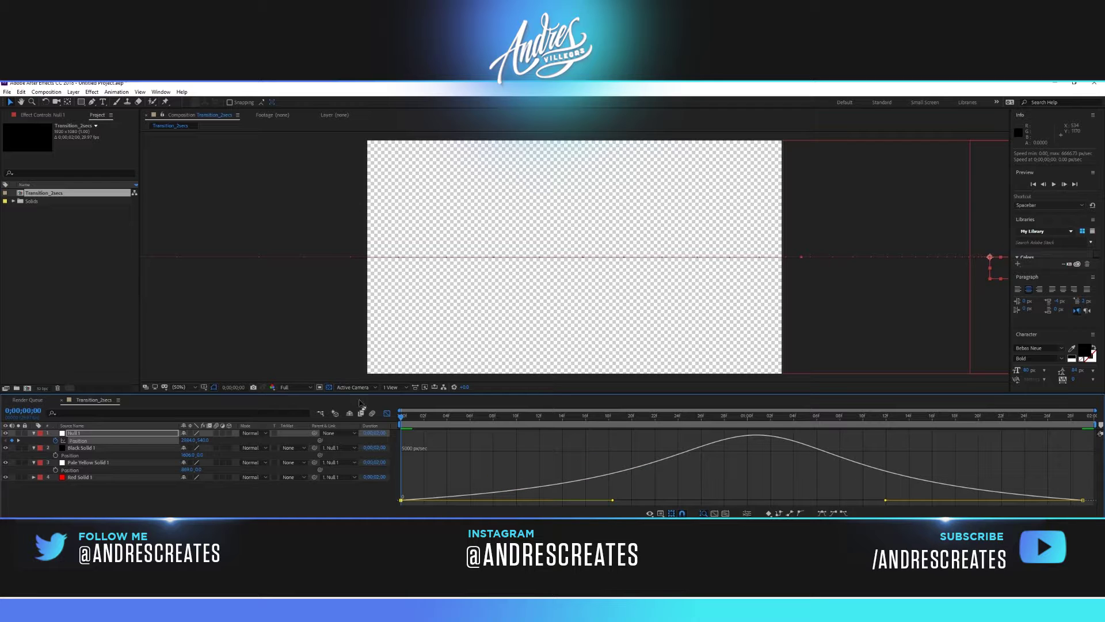
Close the Graph Editor, preview the motion, and move the null's ending Position keyframe to 0;00;01;26
click(387, 414)
key(space)
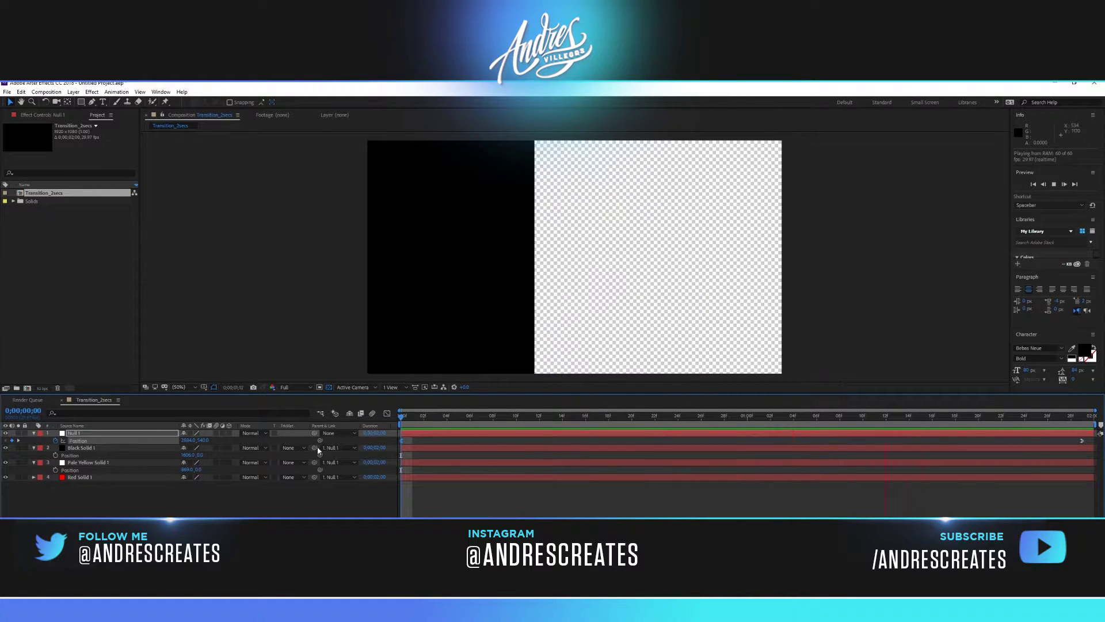
drag(1073, 418, 1048, 441)
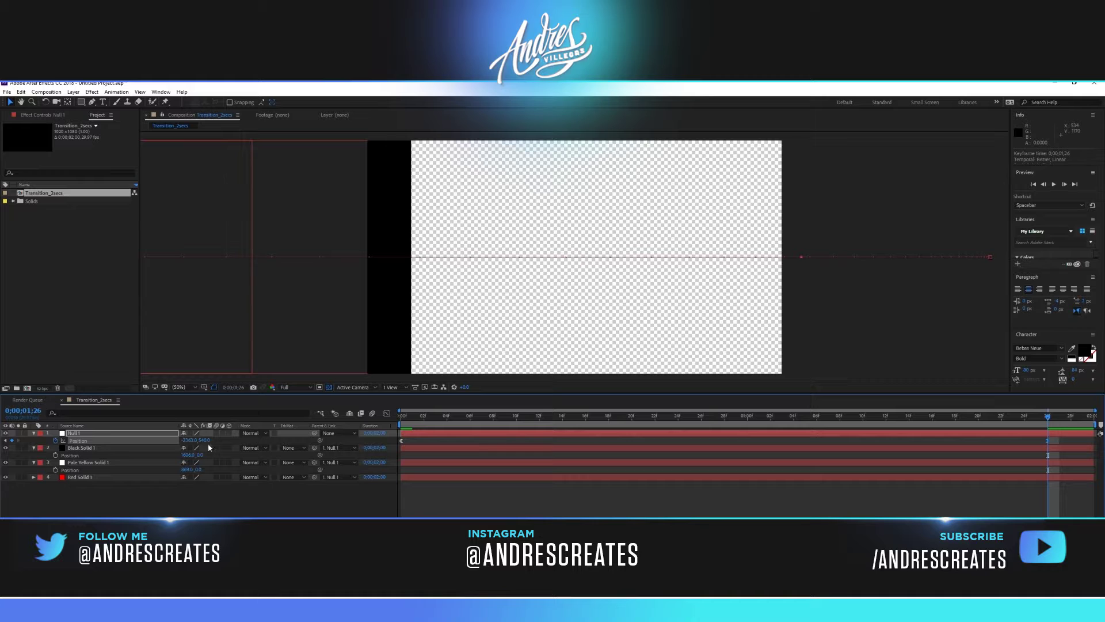
Try shortening the ending keyframe's ease handle in the Graph Editor to push the speed peak later, and preview it
click(387, 414)
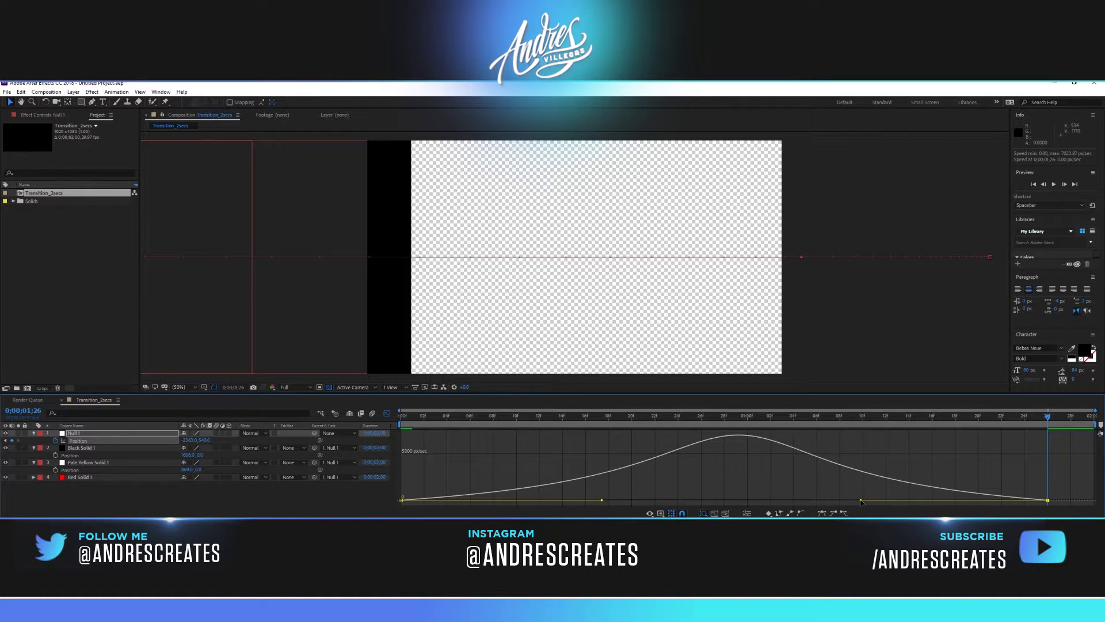
drag(861, 502, 916, 504)
click(573, 503)
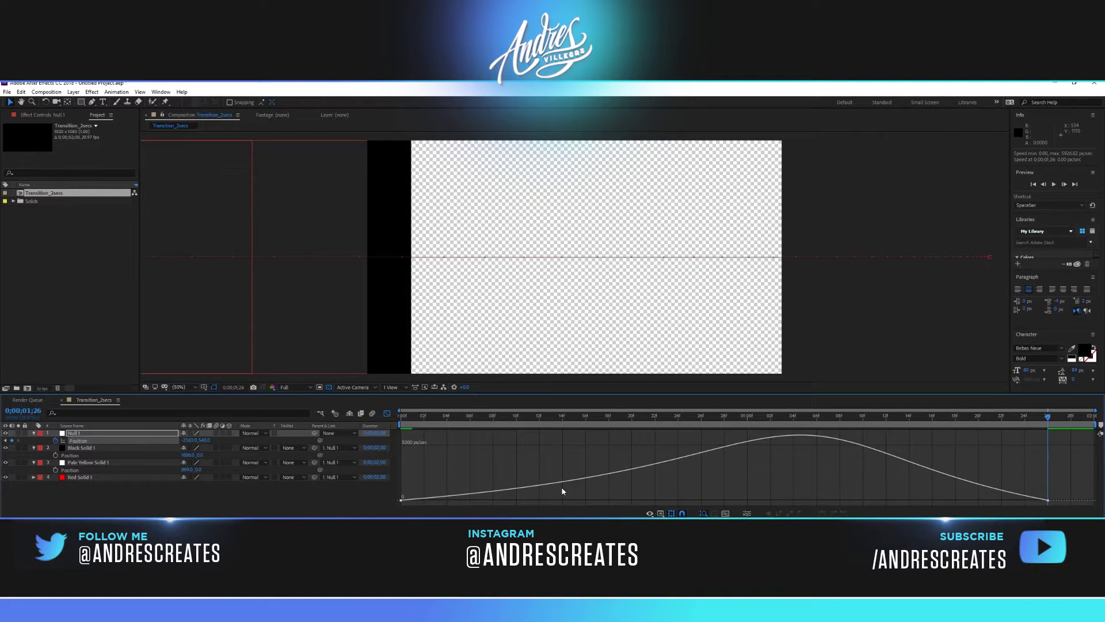
key(space)
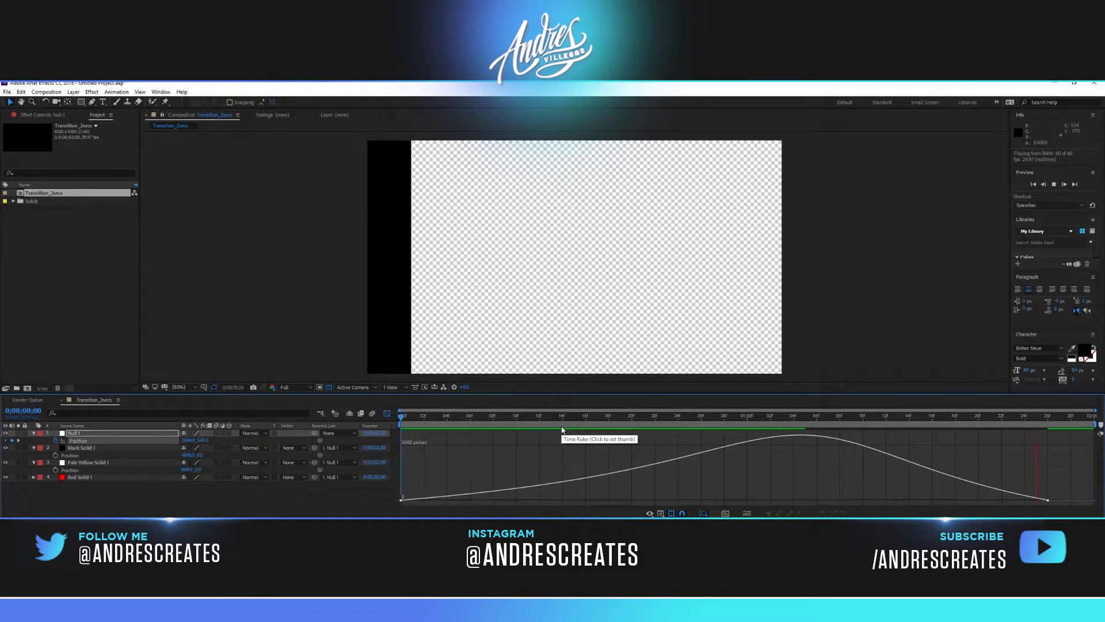
key(space)
Lengthen the ending Position keyframe's ease handle toward the middle of the speed graph, preview it, and close the Graph Editor
click(1047, 500)
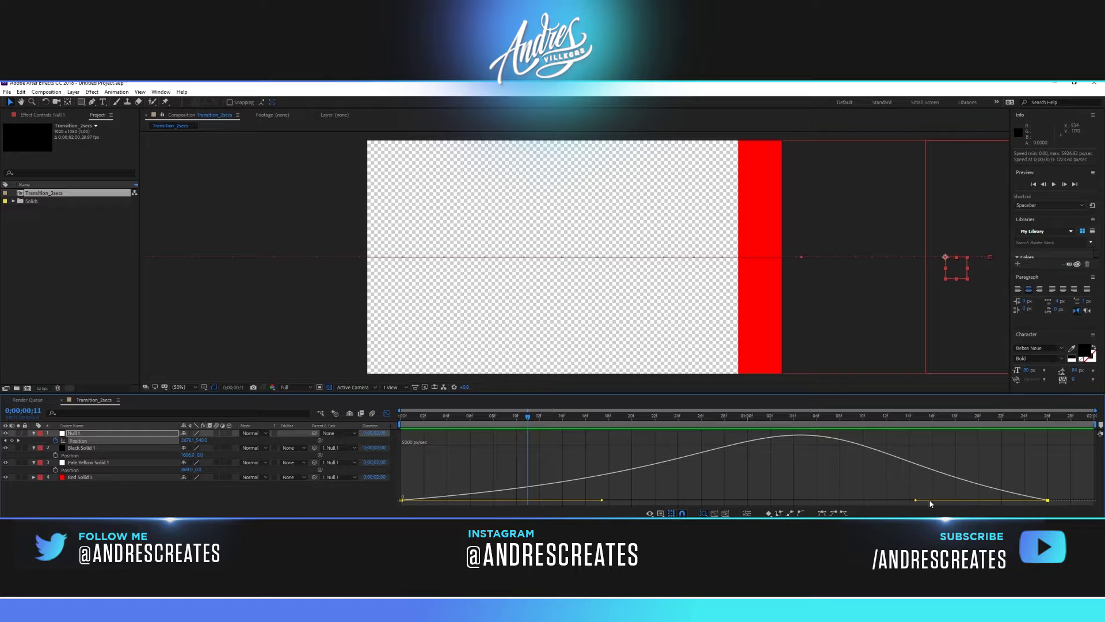
drag(916, 502, 834, 506)
key(space)
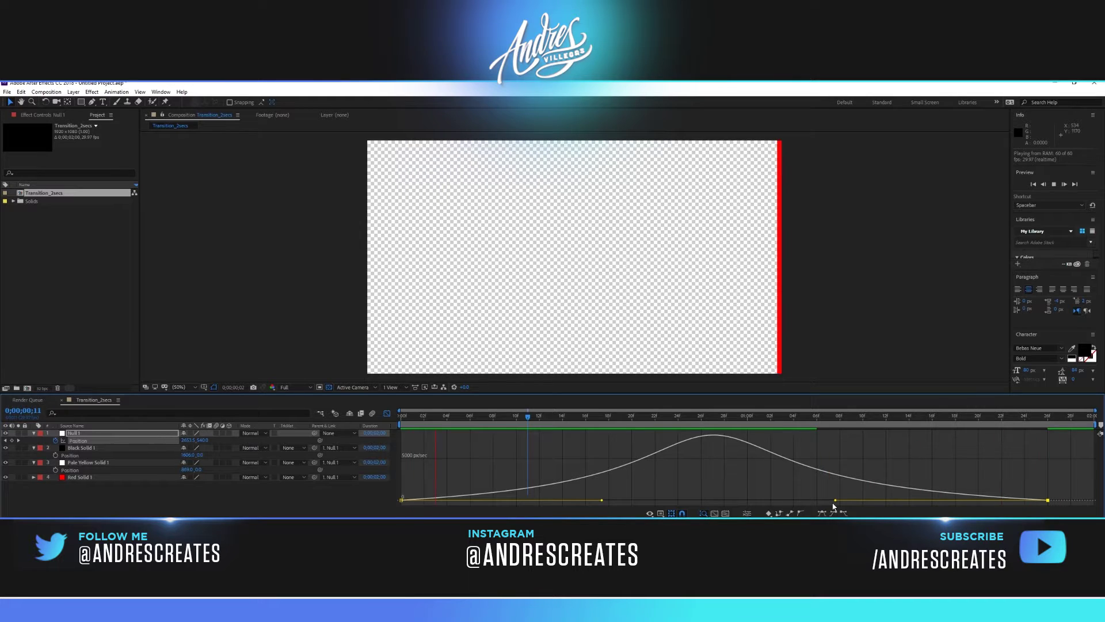
key(space)
click(386, 415)
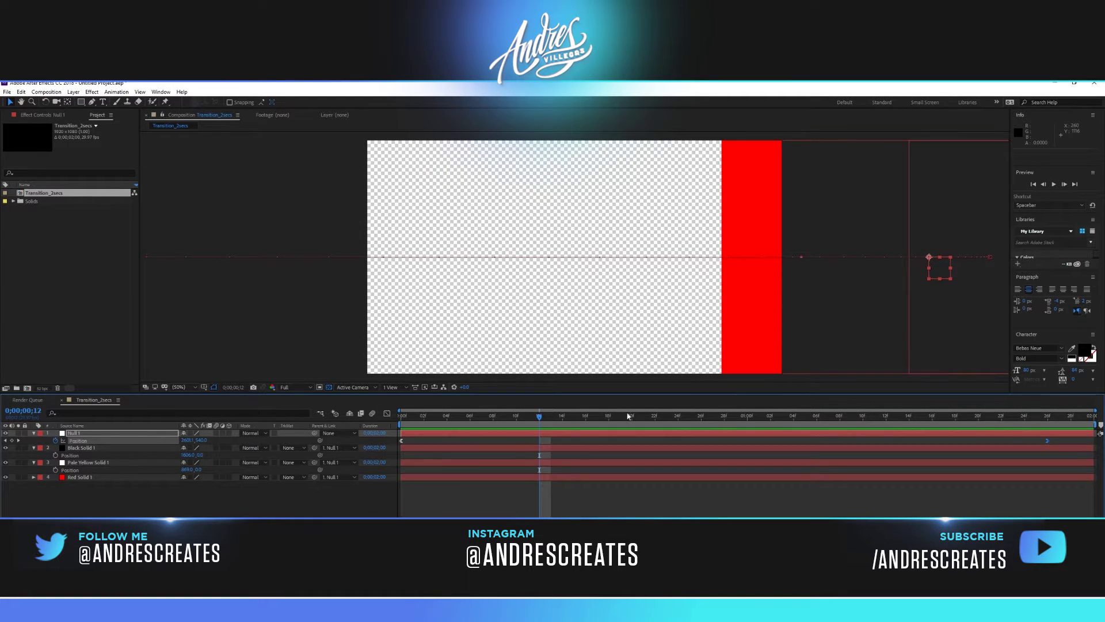
At 0;00;01;26, move the null's end position further left to push the black solid out of frame, and preview
drag(1036, 420, 1048, 420)
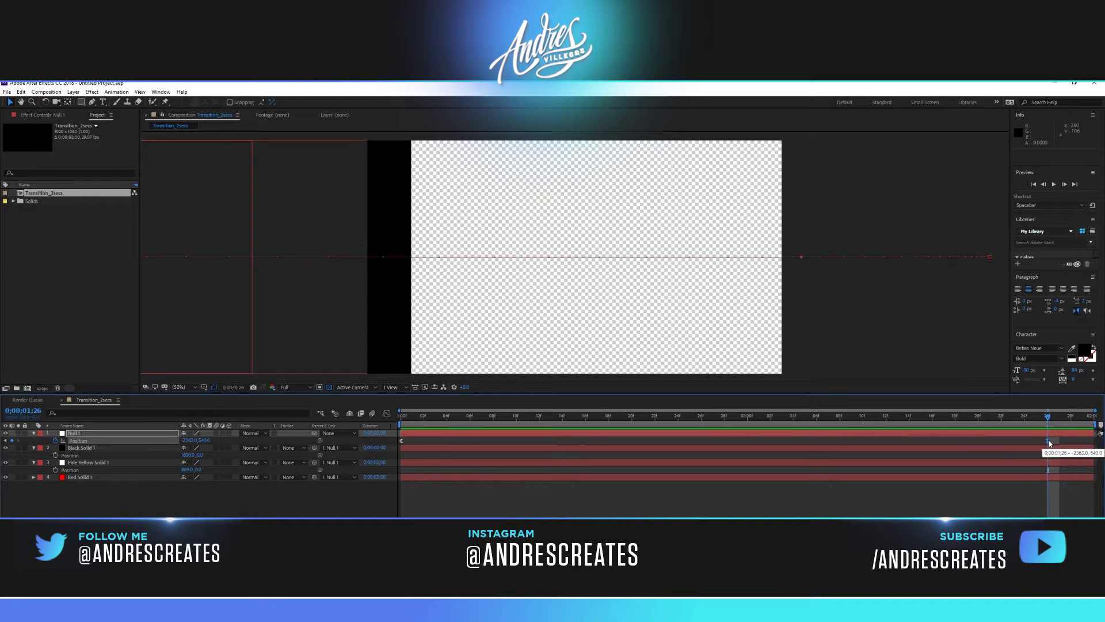
drag(195, 441, 62, 445)
key(space)
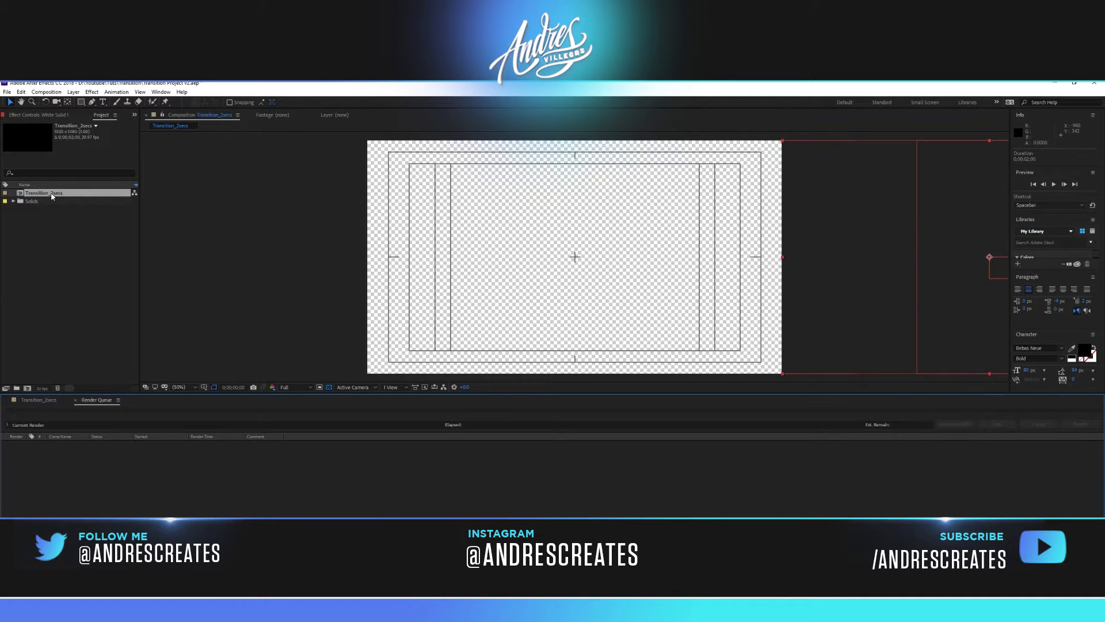
Add the Transition_2secs composition to the render queue
click(52, 196)
click(48, 93)
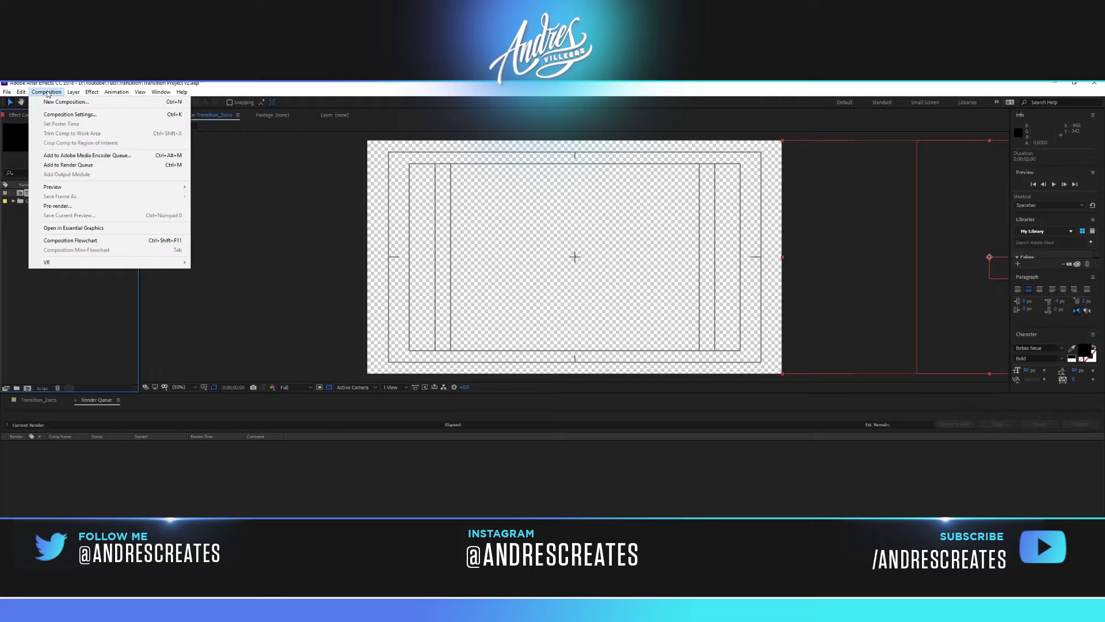
click(69, 164)
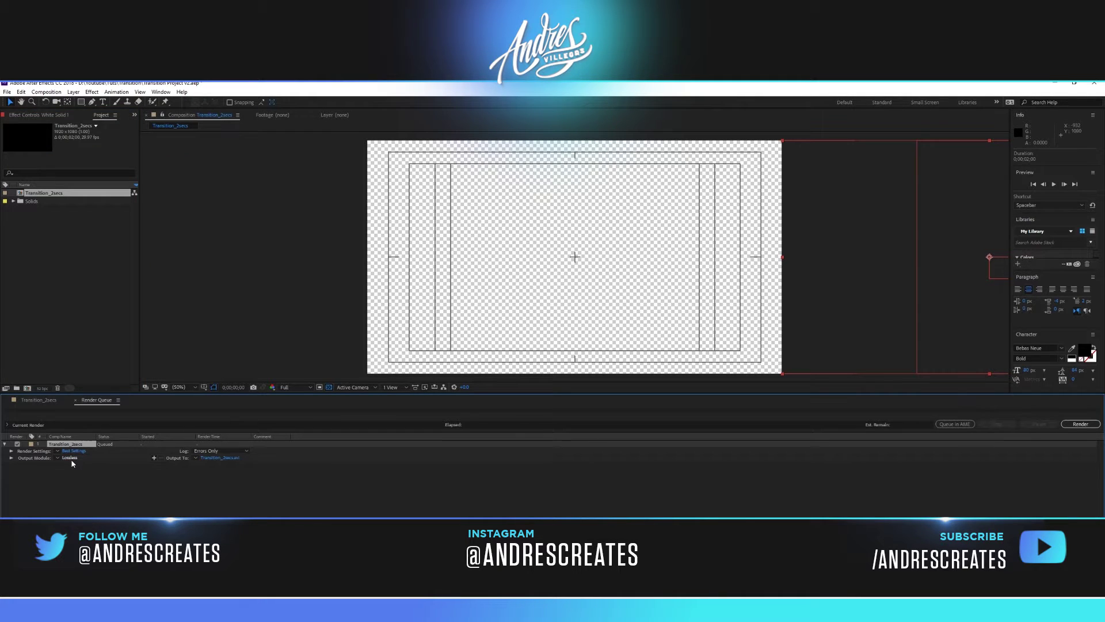
Configure the output module as QuickTime with RGB + Alpha channels and audio output off
click(71, 458)
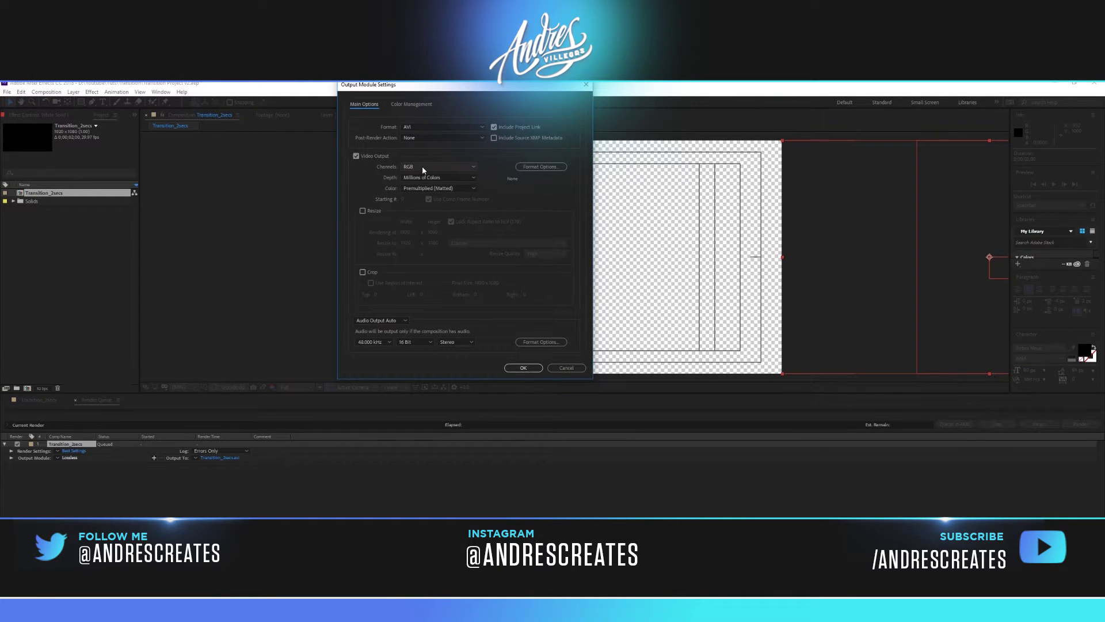
click(426, 128)
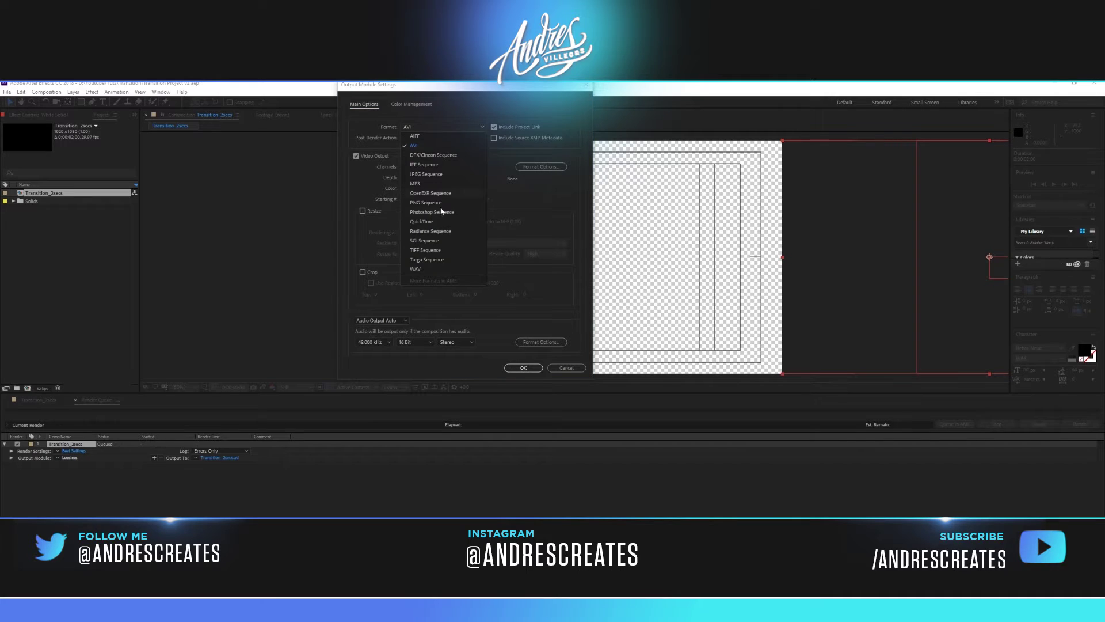
click(421, 222)
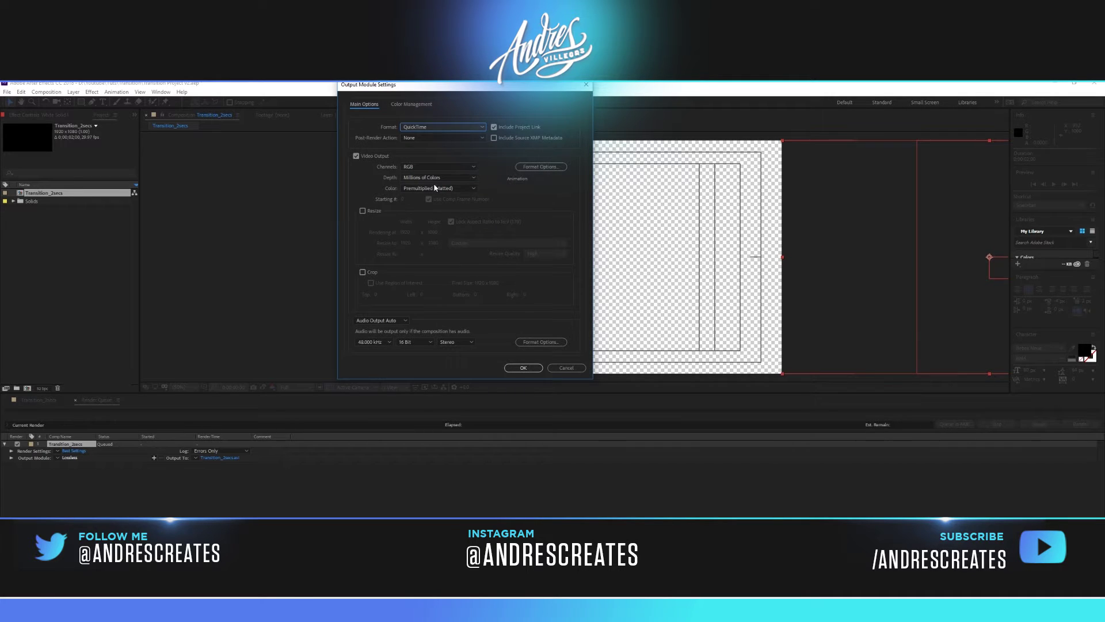
click(434, 167)
click(428, 195)
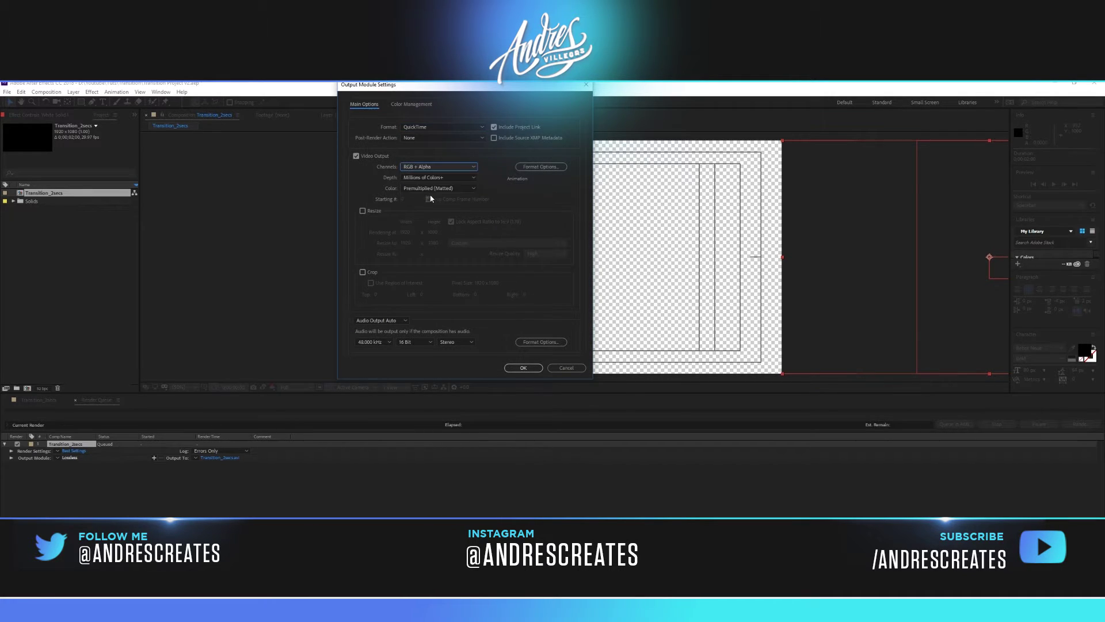
click(400, 320)
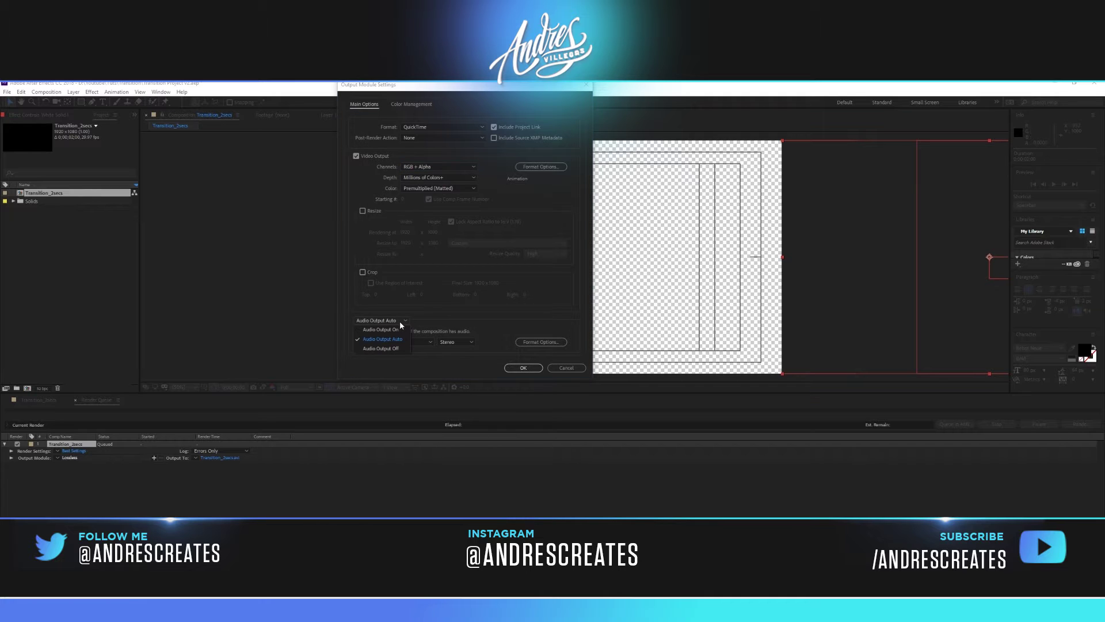
click(397, 349)
click(509, 371)
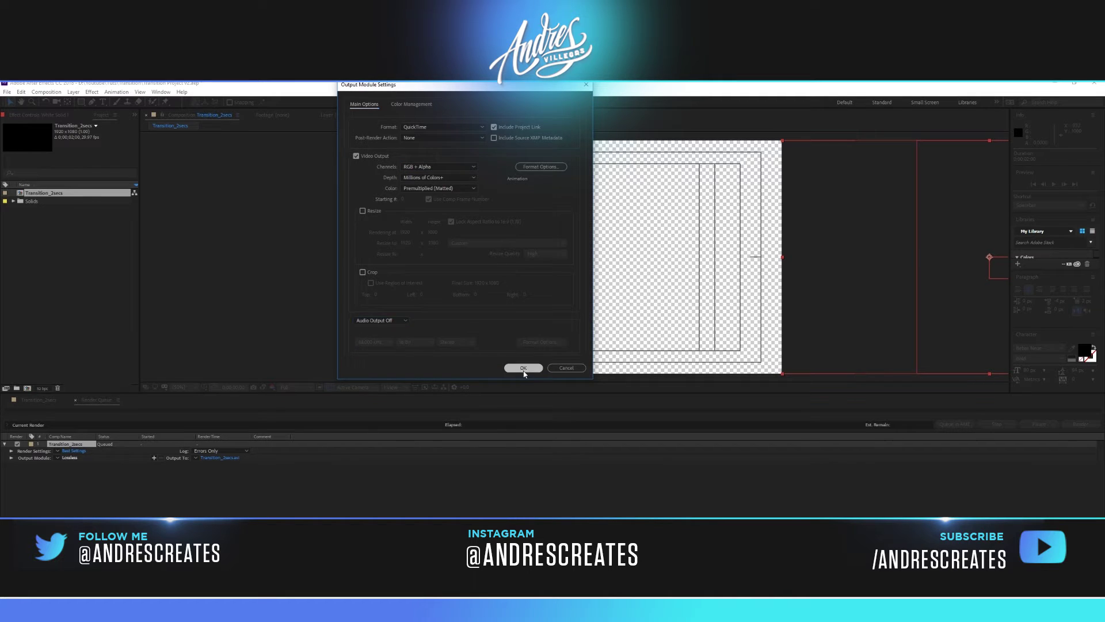
Render the queued composition to the Desktop as Transition_2secs.mov and expand its output module details
click(222, 457)
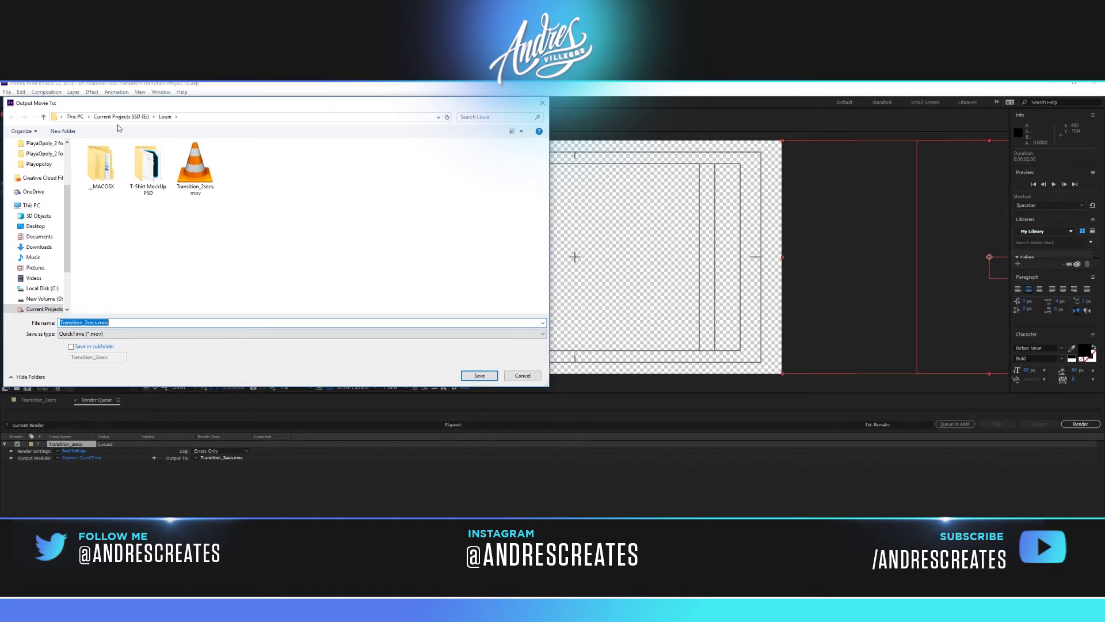
click(127, 117)
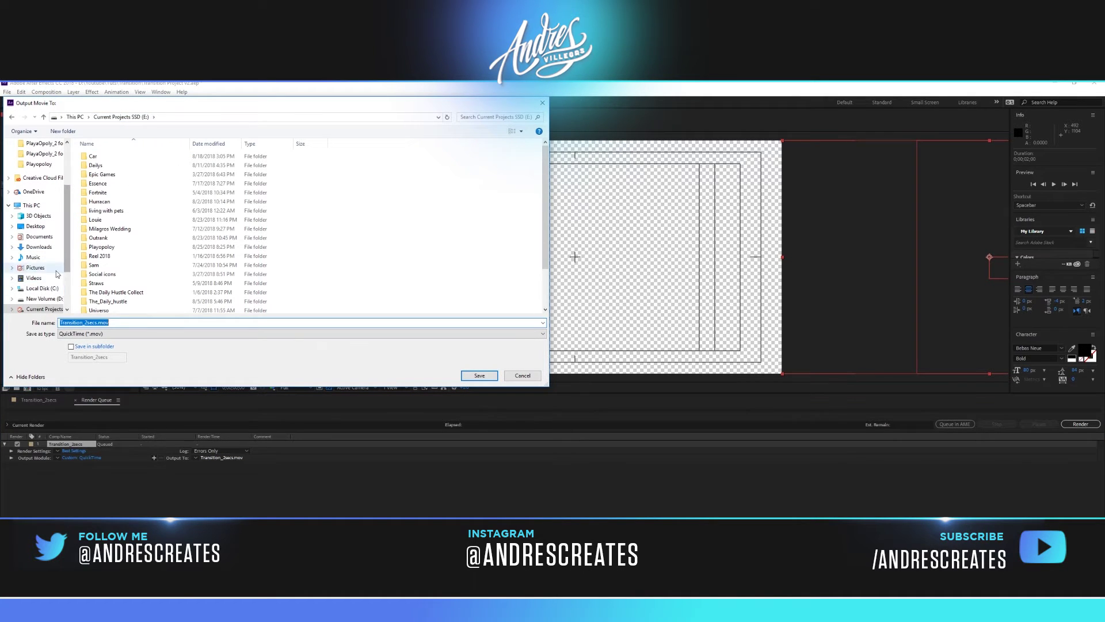
click(37, 226)
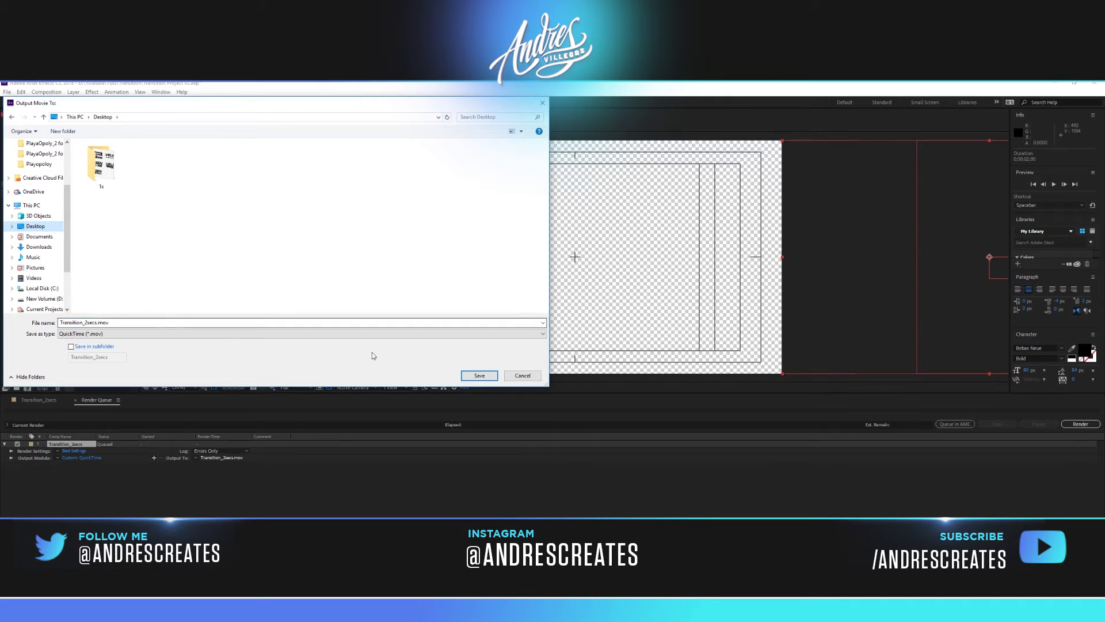
click(492, 378)
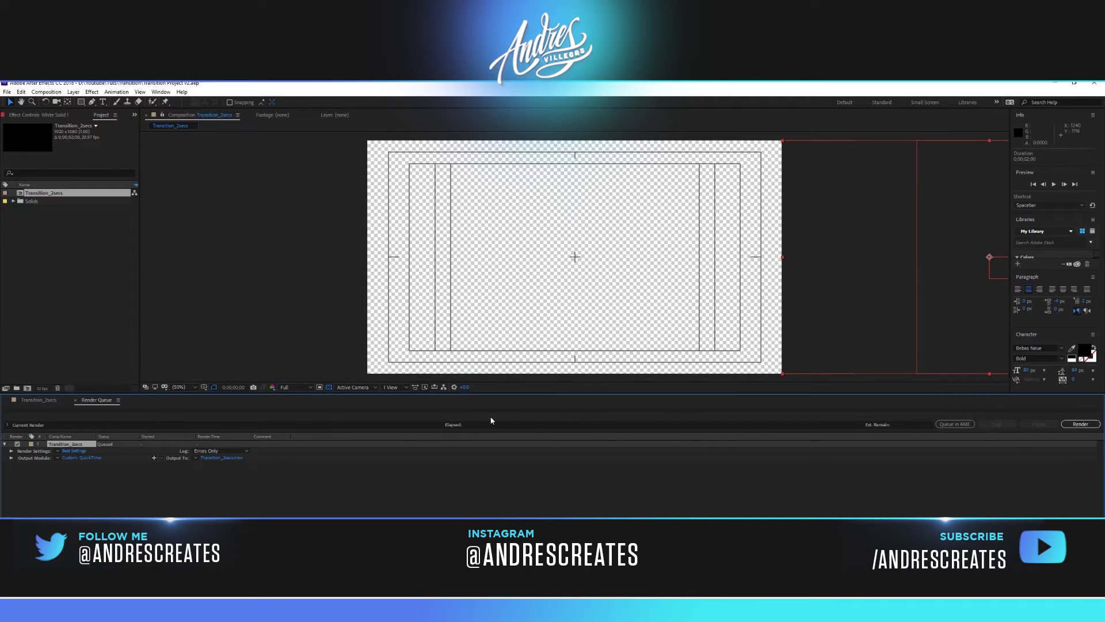
click(1080, 423)
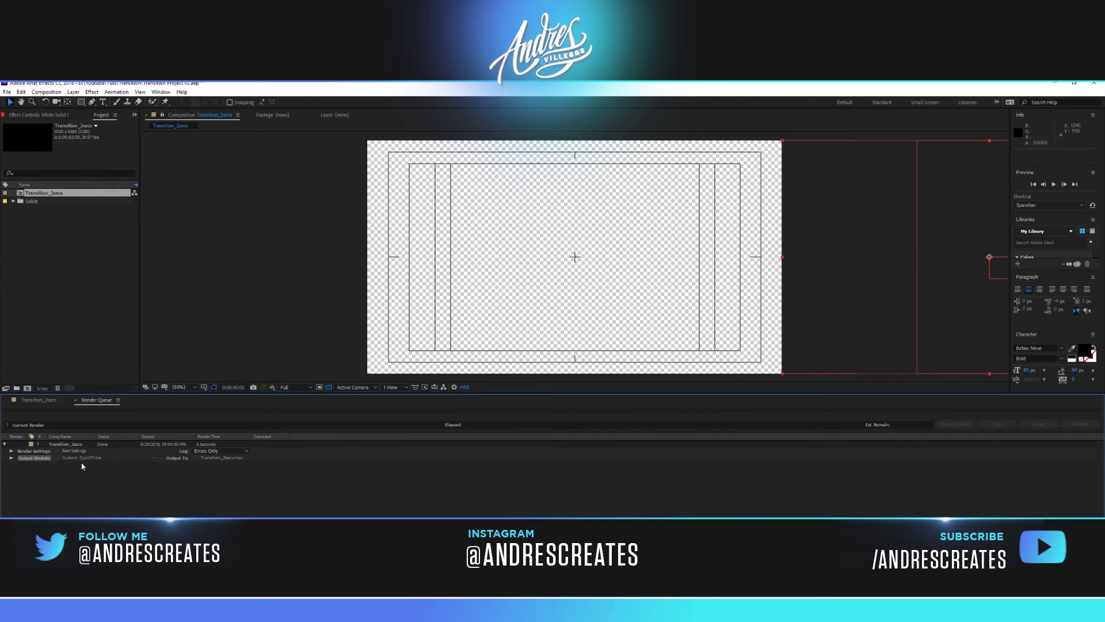
click(12, 458)
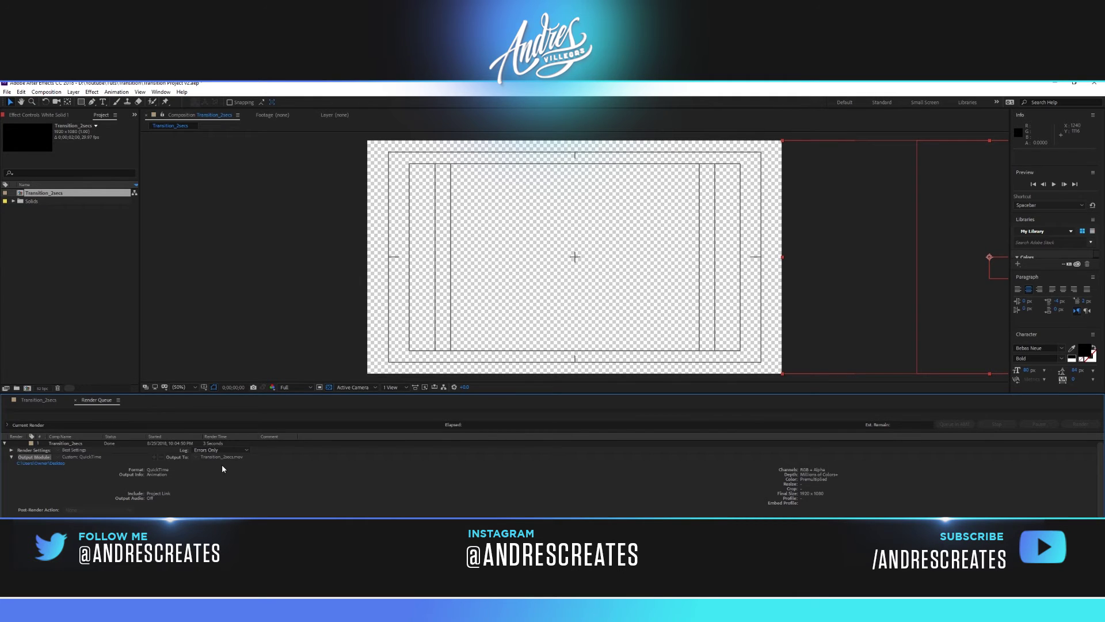